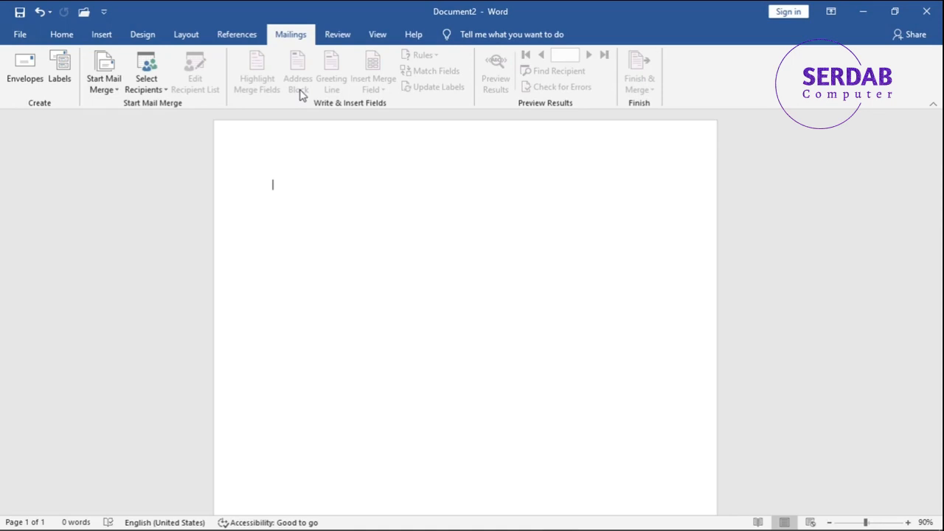
{"action": "left_click", "coordinate": [144, 87]}
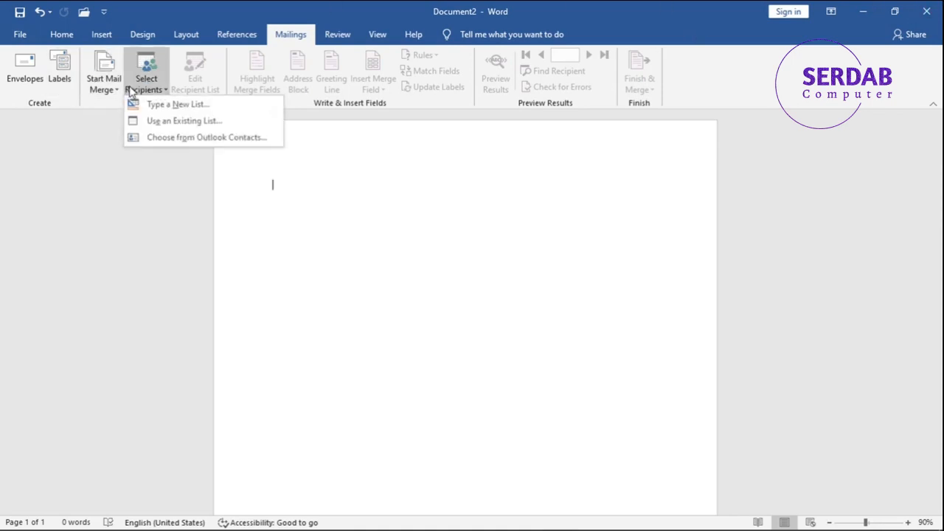
{"action": "left_click", "coordinate": [131, 87]}
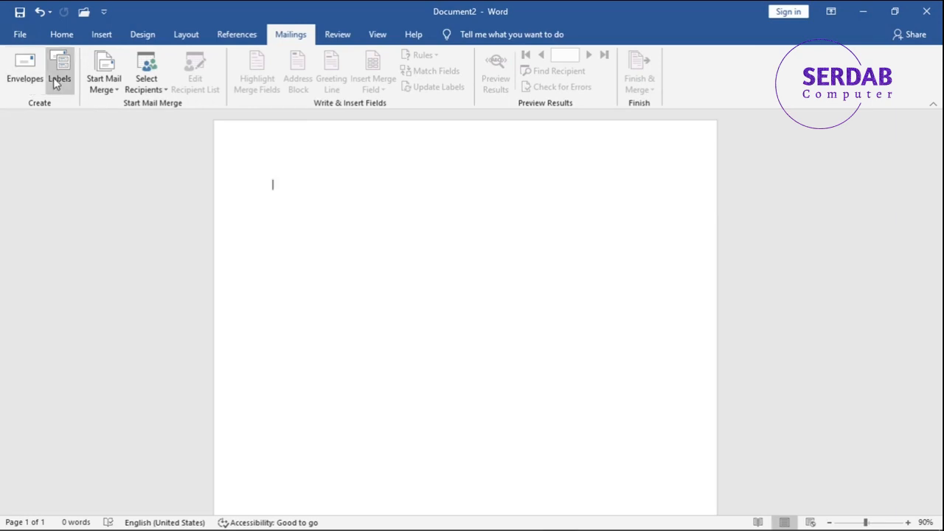
{"action": "left_click", "coordinate": [142, 81]}
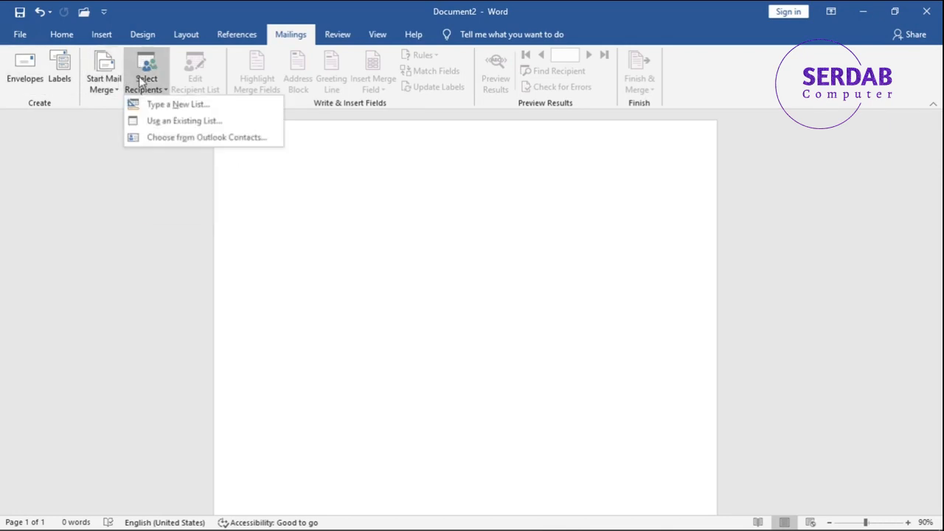
{"action": "left_click", "coordinate": [181, 104]}
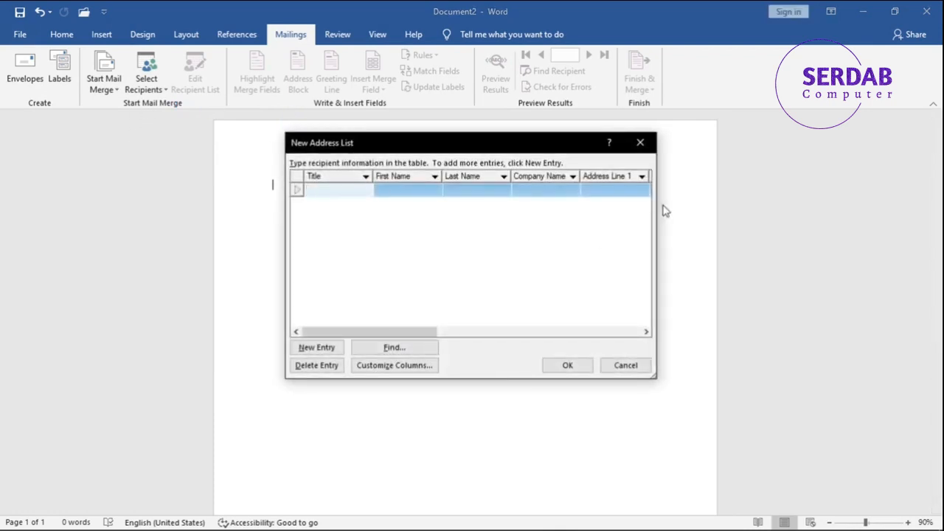
{"action": "left_click", "coordinate": [638, 143]}
Start a new mail merge recipient list and delete the Company Name field from its columns.
{"action": "left_click", "coordinate": [153, 83]}
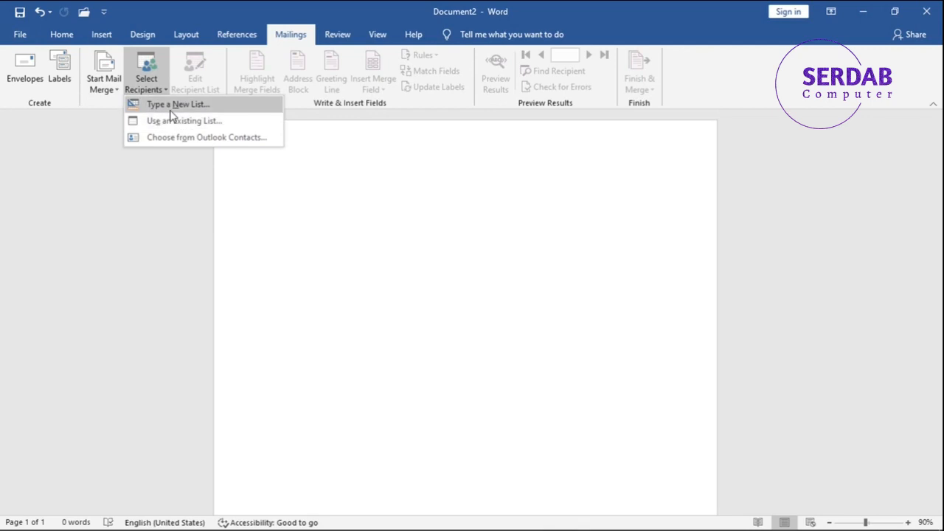
{"action": "left_click", "coordinate": [171, 113]}
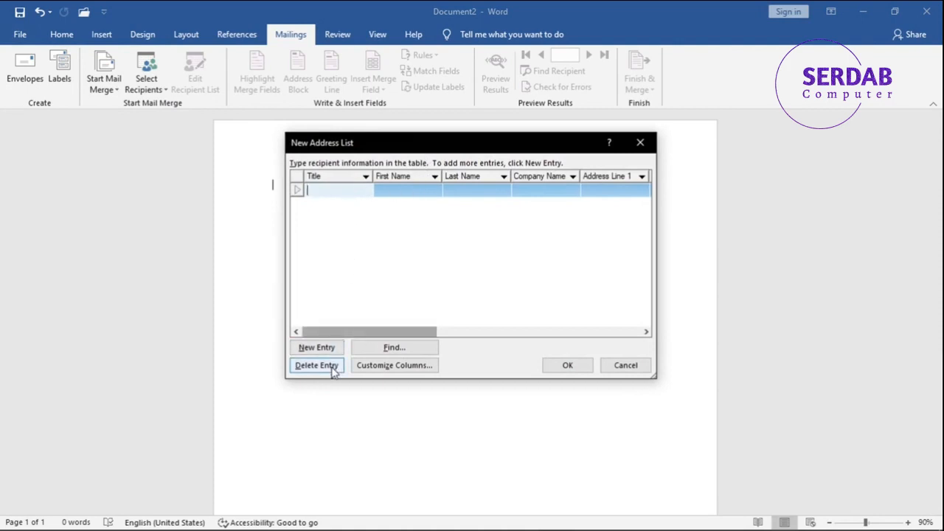
{"action": "left_click", "coordinate": [366, 367]}
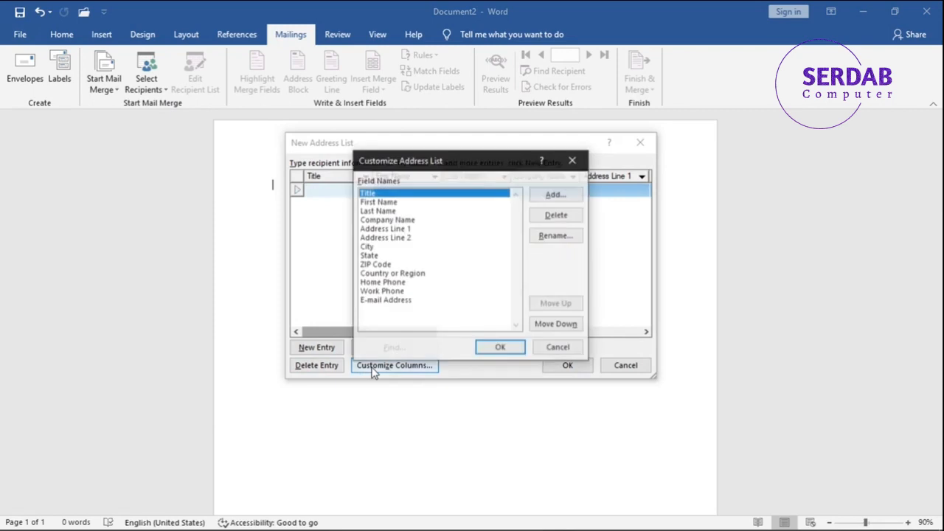
{"action": "left_click", "coordinate": [549, 215]}
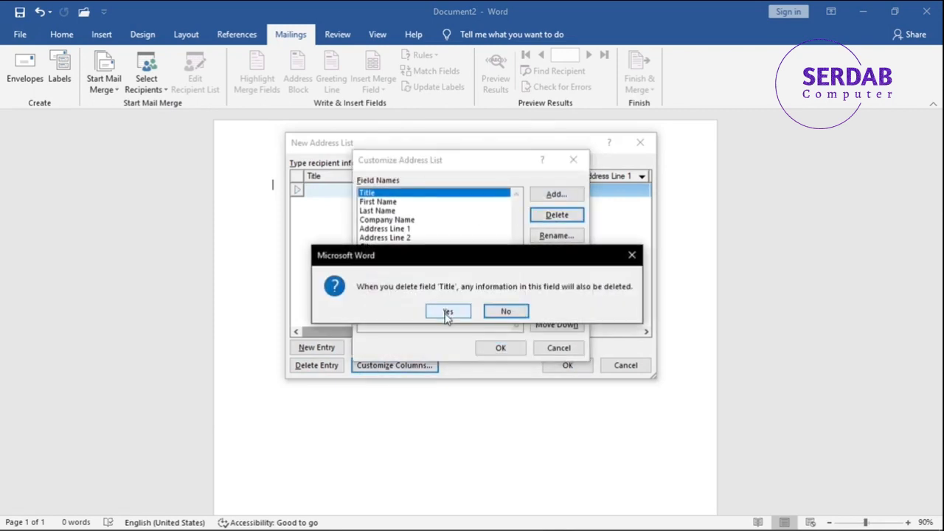
{"action": "left_click", "coordinate": [505, 311]}
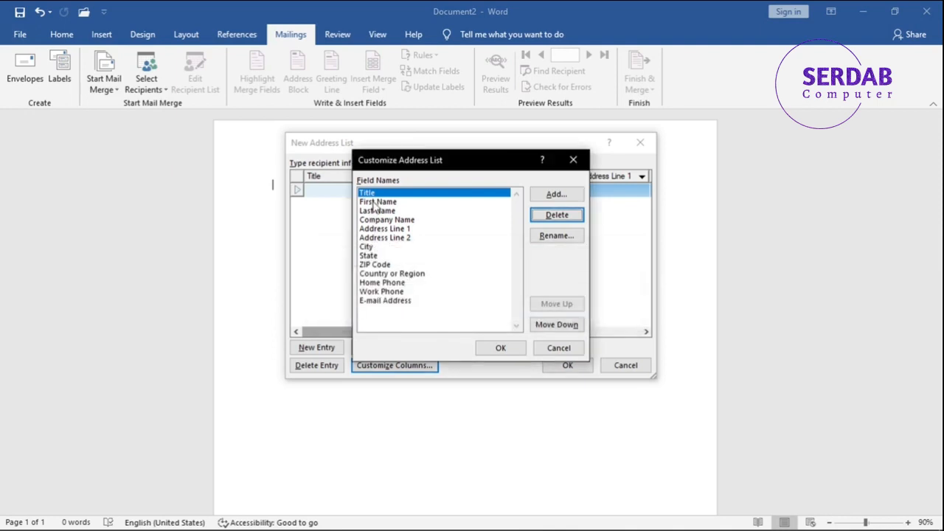
{"action": "left_click", "coordinate": [390, 210]}
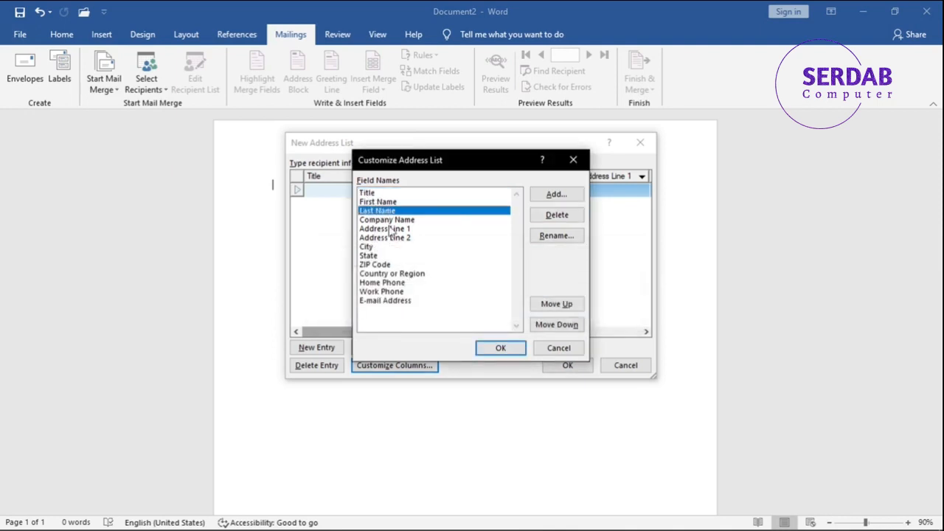
{"action": "left_click", "coordinate": [393, 229]}
{"action": "left_click", "coordinate": [412, 221]}
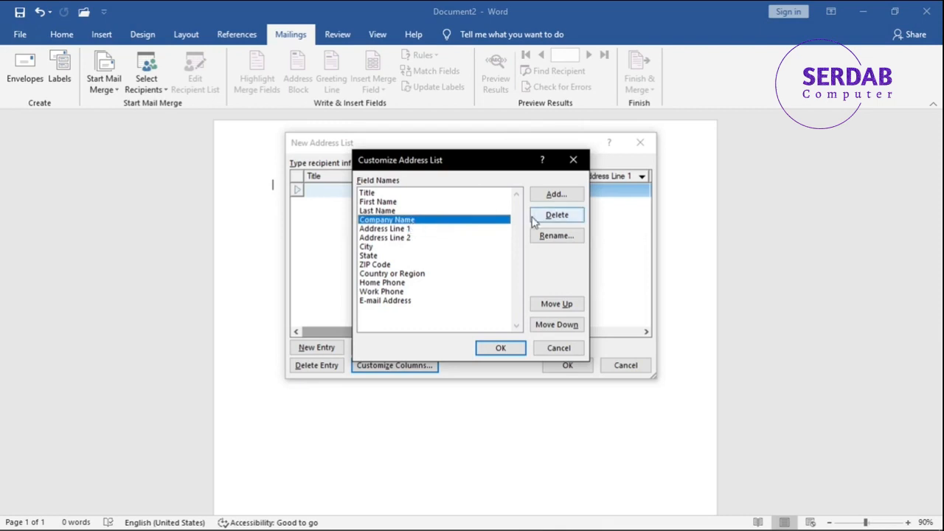
{"action": "left_click", "coordinate": [556, 215]}
{"action": "left_click", "coordinate": [450, 311]}
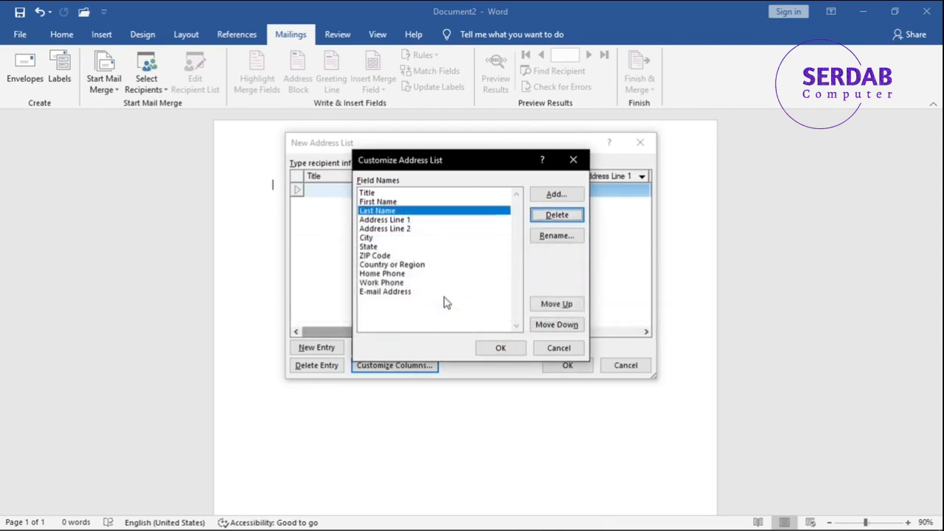
{"action": "left_click", "coordinate": [404, 221]}
{"action": "left_click", "coordinate": [556, 221]}
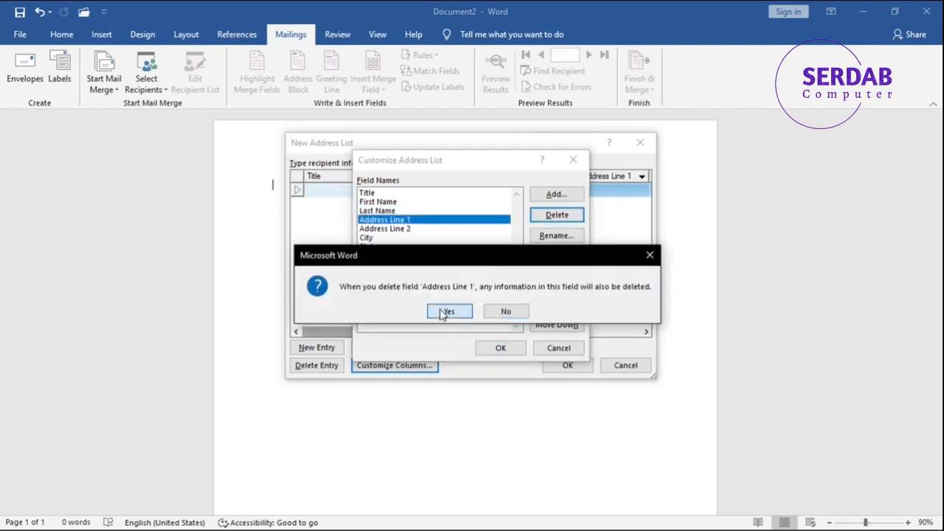
{"action": "left_click", "coordinate": [501, 311]}
Delete the Address Line 1 field from the address list's columns.
{"action": "left_click", "coordinate": [390, 230]}
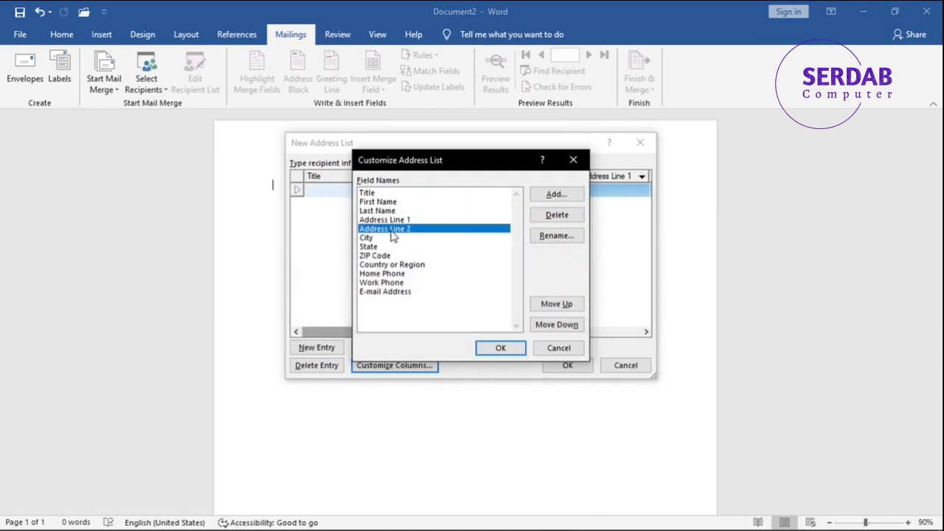
{"action": "left_click", "coordinate": [390, 239]}
{"action": "left_click", "coordinate": [394, 229]}
{"action": "left_click", "coordinate": [403, 220]}
{"action": "left_click", "coordinate": [553, 215]}
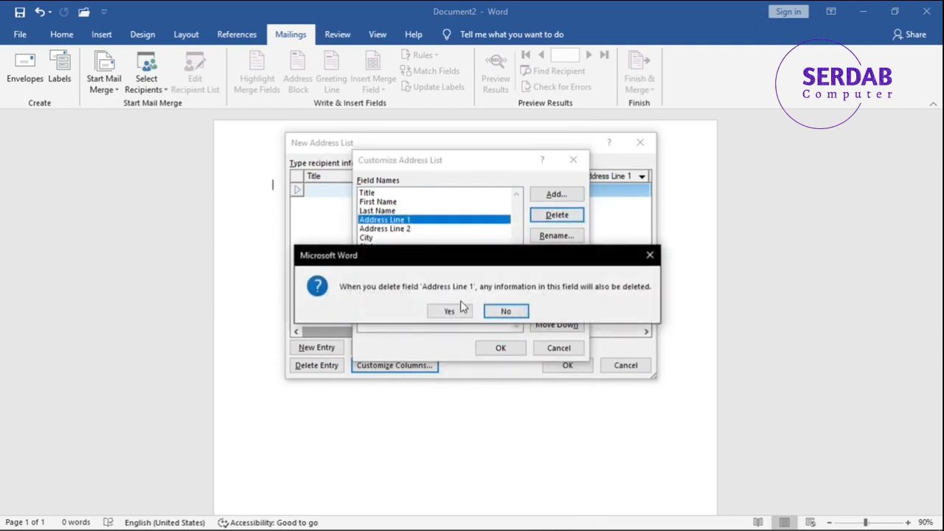
{"action": "left_click", "coordinate": [500, 310]}
Rename the Address Line 2 field to Address.
{"action": "left_click", "coordinate": [400, 223]}
{"action": "left_click", "coordinate": [556, 235]}
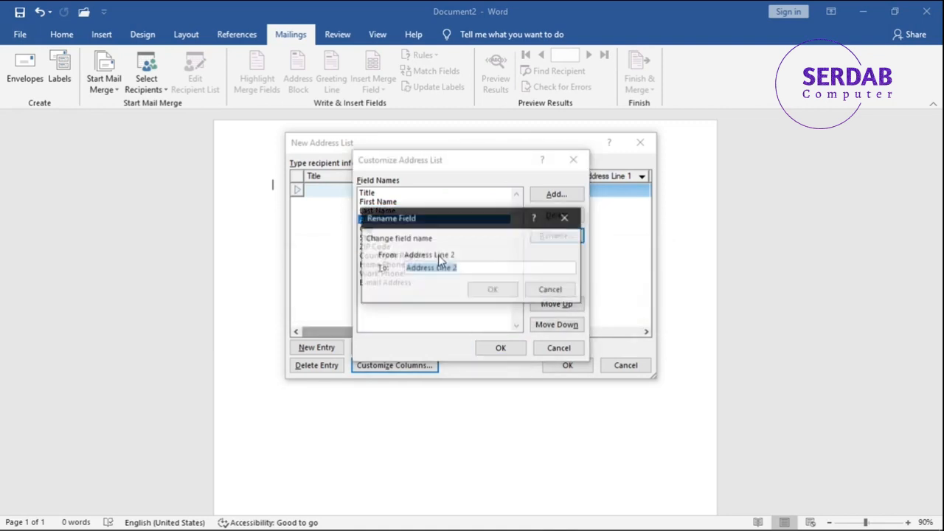
{"action": "left_click_drag", "start_coordinate": [434, 267], "coordinate": [493, 267]}
{"action": "key", "text": "BackSpace"}
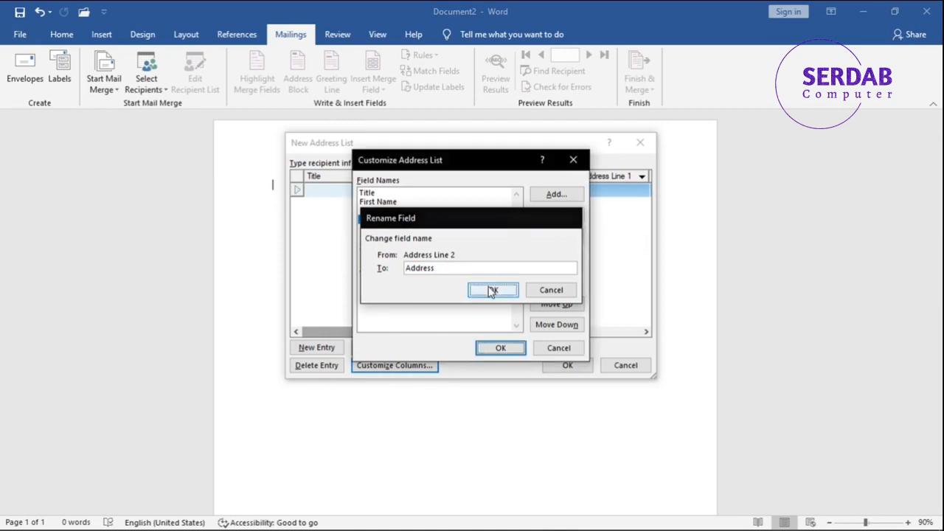
{"action": "left_click", "coordinate": [492, 290]}
{"action": "left_click", "coordinate": [371, 230]}
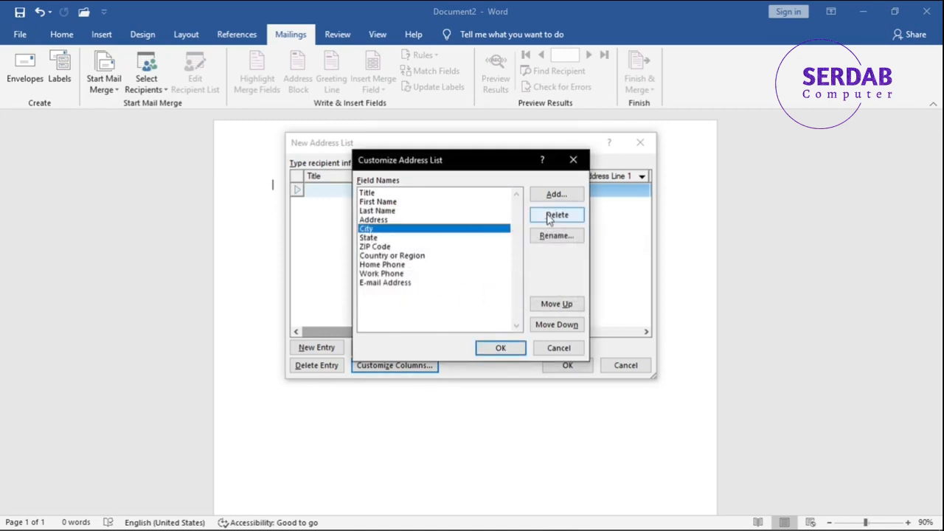
{"action": "left_click", "coordinate": [368, 239]}
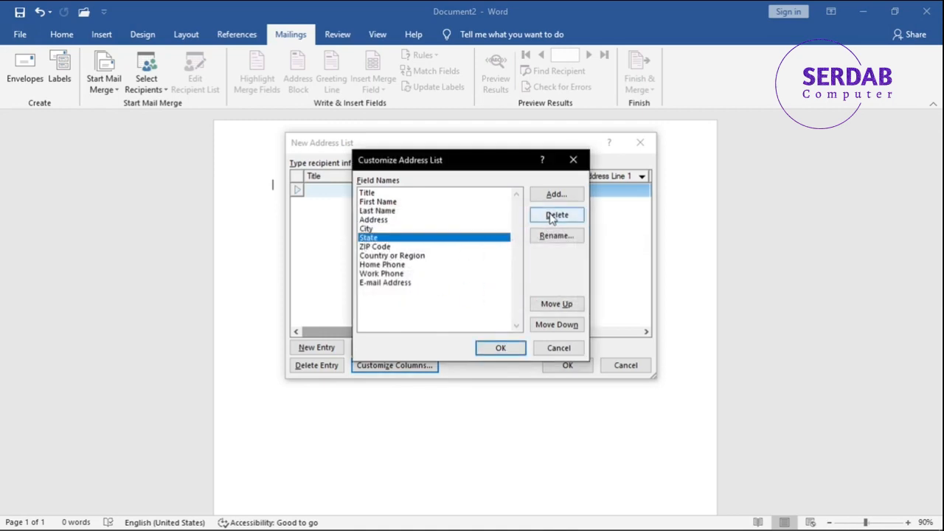
{"action": "left_click", "coordinate": [553, 218]}
{"action": "left_click", "coordinate": [497, 311]}
Delete the Country or Region, Home Phone and Work Phone fields and apply the customized columns to the address list.
{"action": "left_click", "coordinate": [387, 256]}
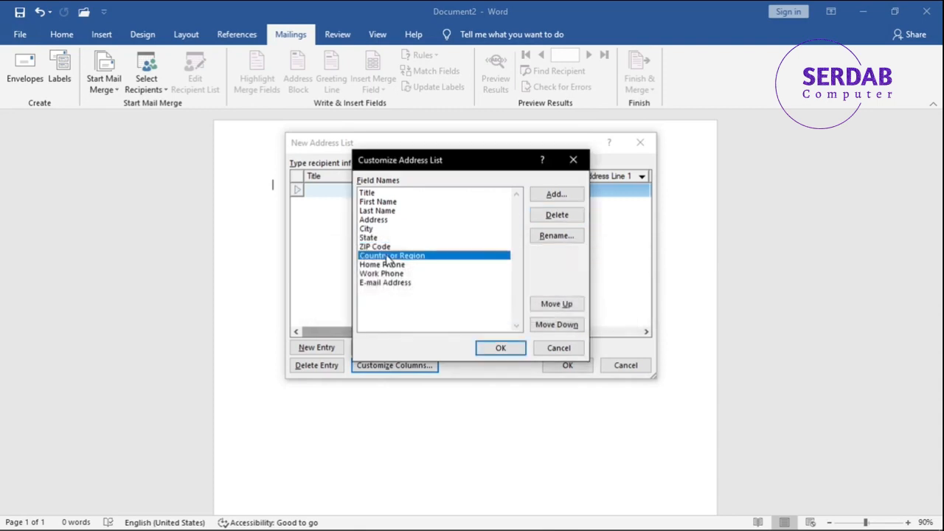
{"action": "left_click", "coordinate": [536, 216]}
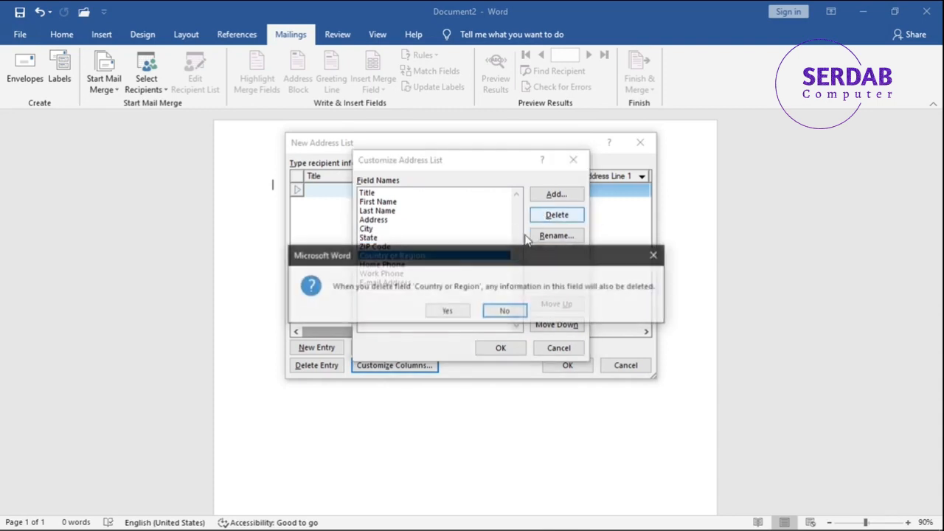
{"action": "left_click", "coordinate": [458, 311]}
{"action": "left_click", "coordinate": [393, 258]}
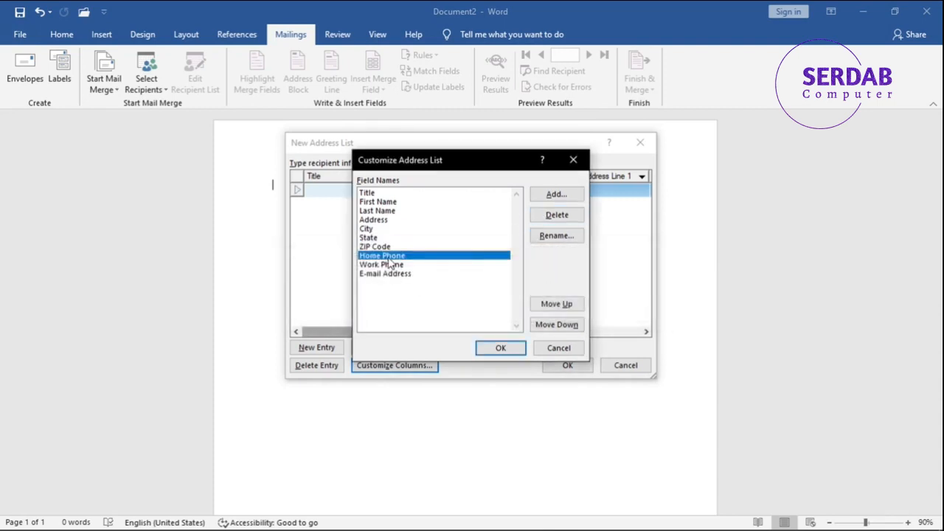
{"action": "left_click", "coordinate": [555, 215]}
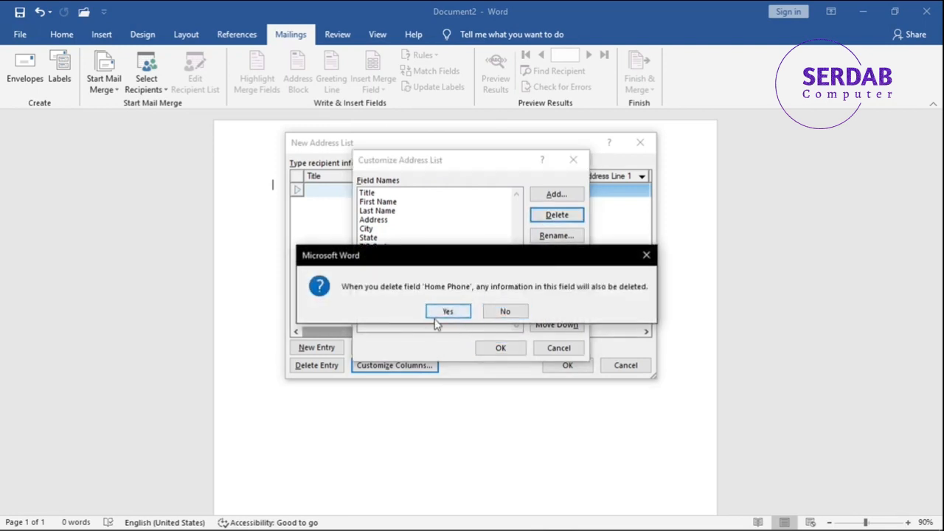
{"action": "left_click", "coordinate": [436, 314]}
{"action": "left_click", "coordinate": [386, 256]}
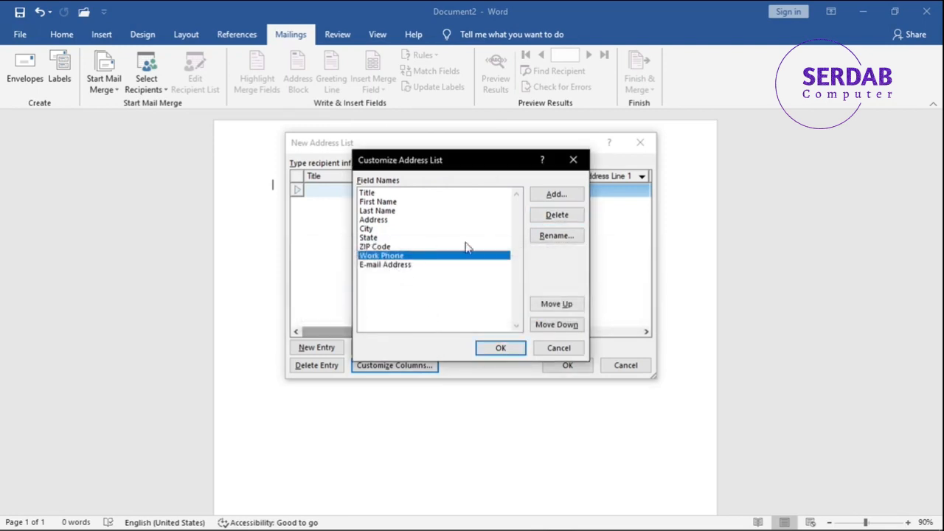
{"action": "left_click", "coordinate": [582, 214]}
{"action": "left_click", "coordinate": [447, 312]}
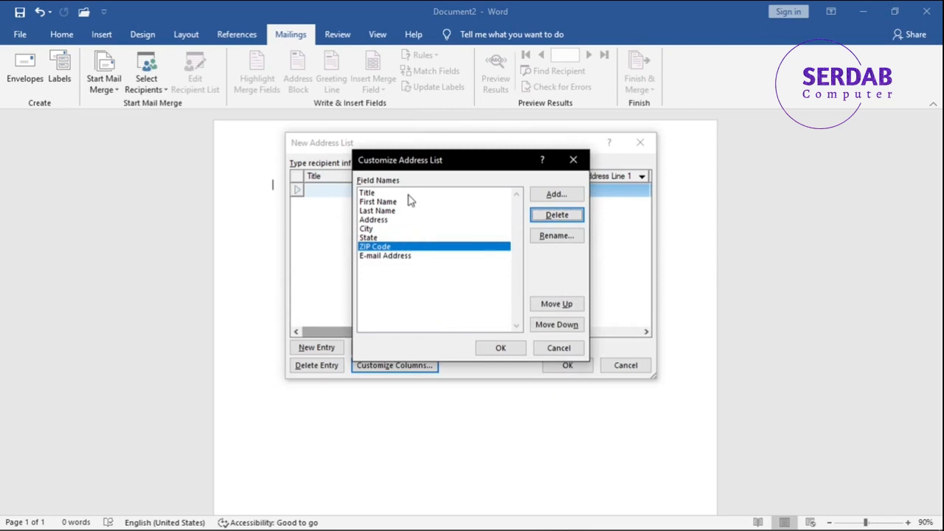
{"action": "left_click", "coordinate": [491, 352]}
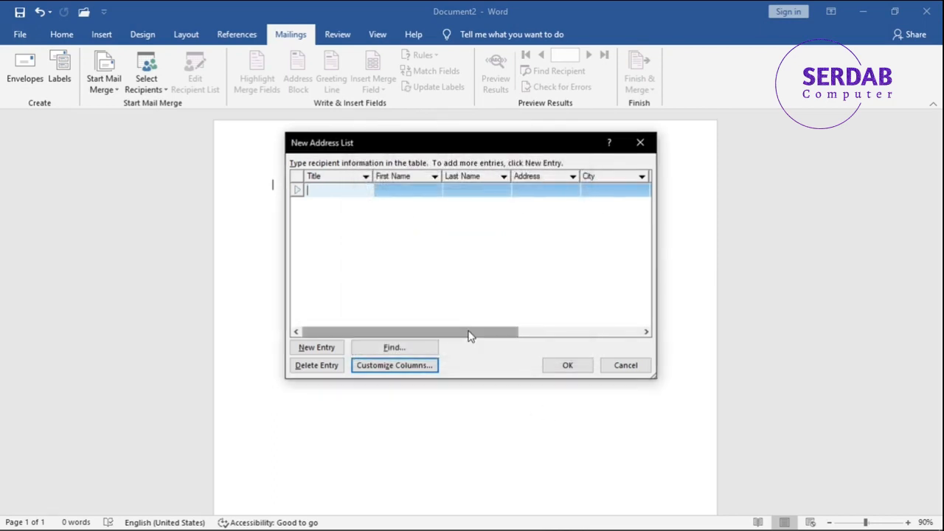
Enter Happy Birthday as the title of the first recipient entry.
{"action": "type", "text": "Happy"}
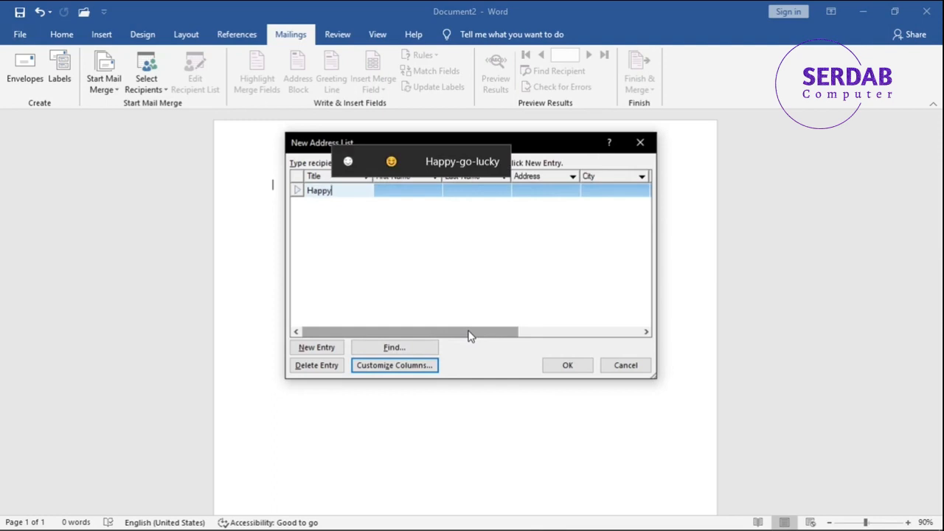
{"action": "type", "text": " Bi"}
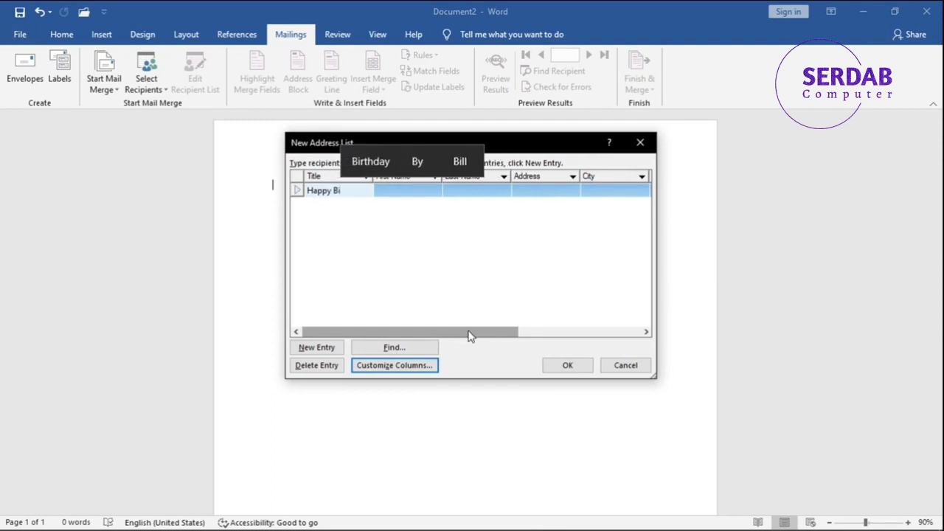
{"action": "key", "text": "Up"}
{"action": "key", "text": "Return"}
{"action": "key", "text": "Return"}
{"action": "key", "text": "ctrl+c"}
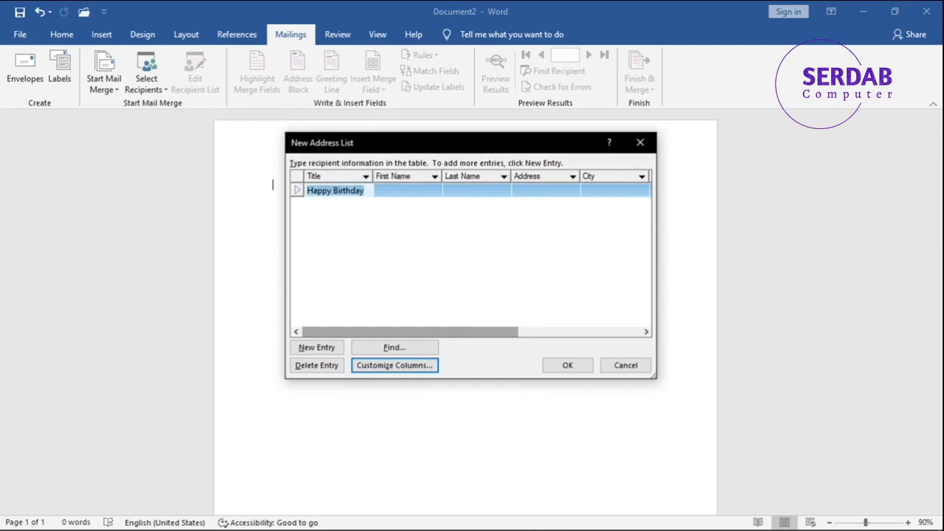
Fill in the recipient's first name and last name in the first entry.
{"action": "left_click", "coordinate": [413, 192]}
{"action": "type", "text": "John"}
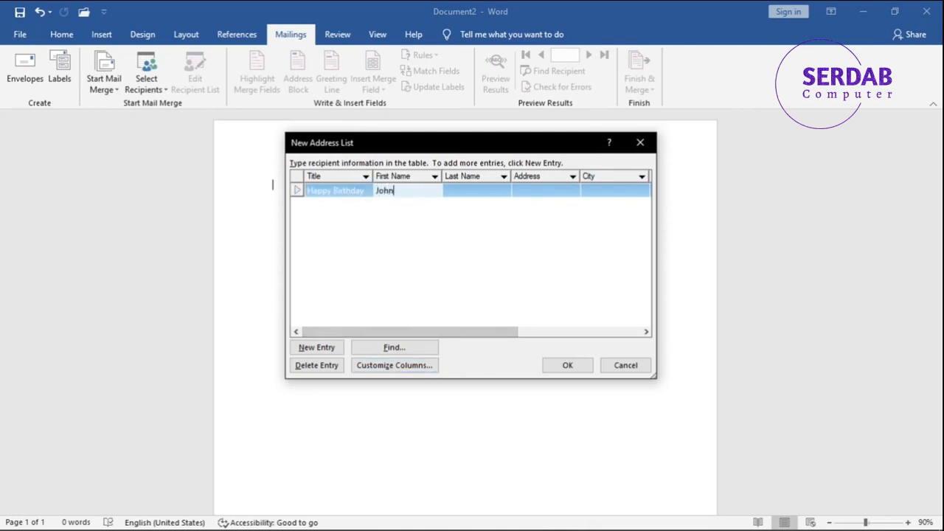
{"action": "key", "text": "Tab"}
{"action": "type", "text": "Doe"}
{"action": "key", "text": "Tab"}
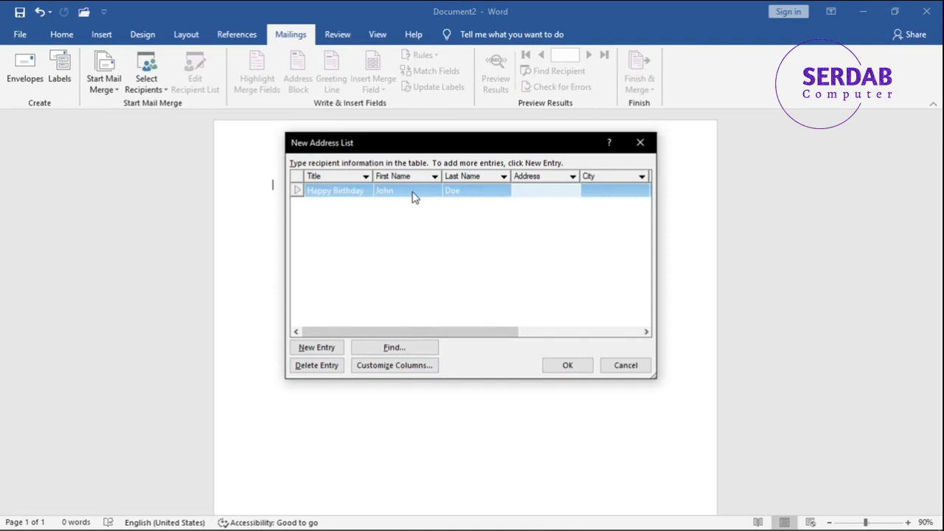
Fill in the Address field of the first recipient entry.
{"action": "type", "text": "So"}
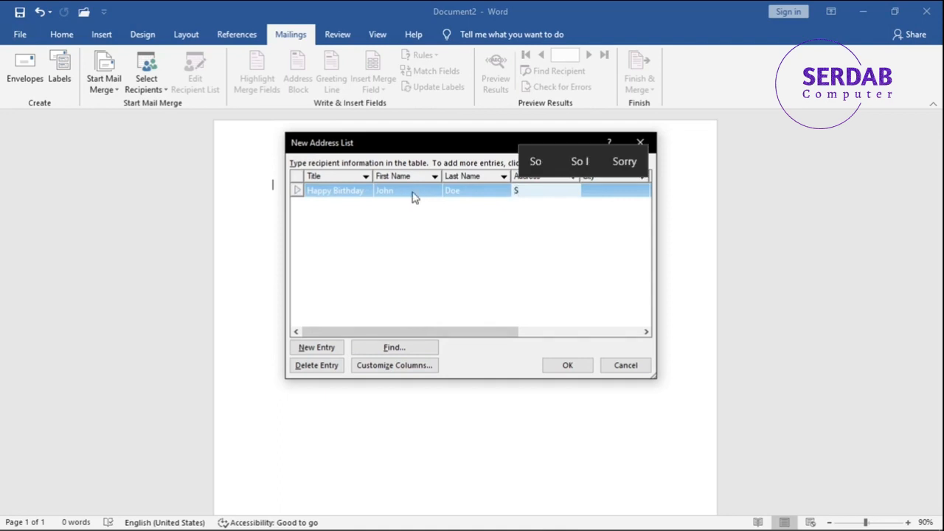
{"action": "key", "text": "BackSpace"}
{"action": "key", "text": "BackSpace"}
{"action": "type", "text": "New Yrok"}
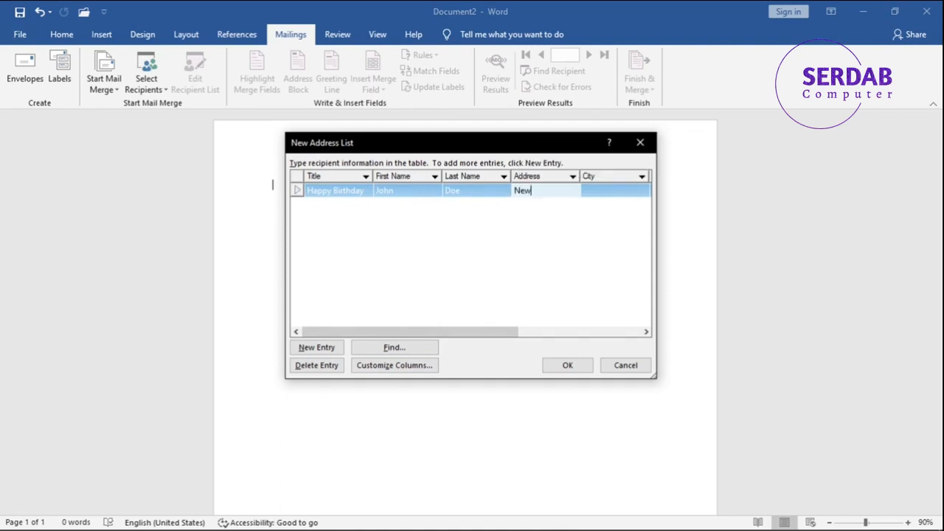
{"action": "key", "text": "BackSpace"}
{"action": "key", "text": "BackSpace"}
{"action": "key", "text": "BackSpace"}
{"action": "type", "text": "o"}
{"action": "key", "text": "BackSpace"}
{"action": "type", "text": "ork"}
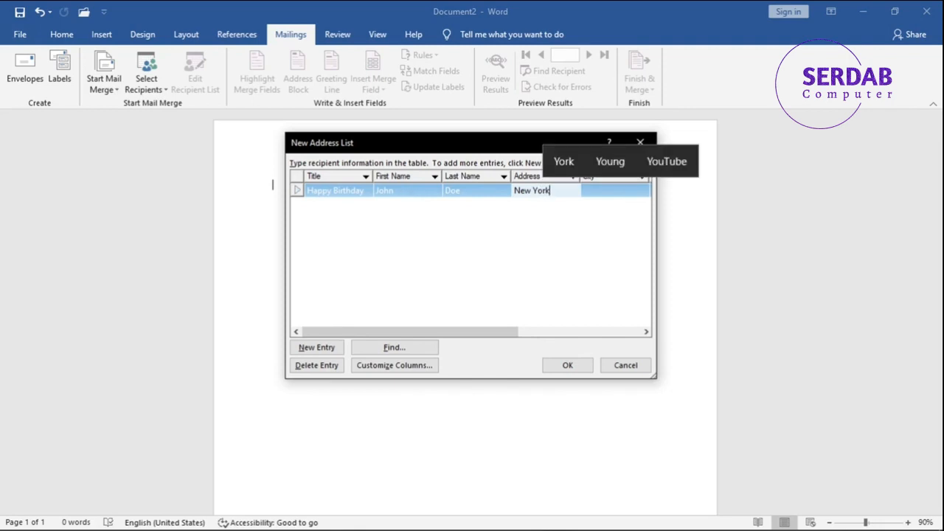
Fill in the city, state and ZIP code of the first recipient entry.
{"action": "key", "text": "Tab"}
{"action": "type", "text": "New Yor"}
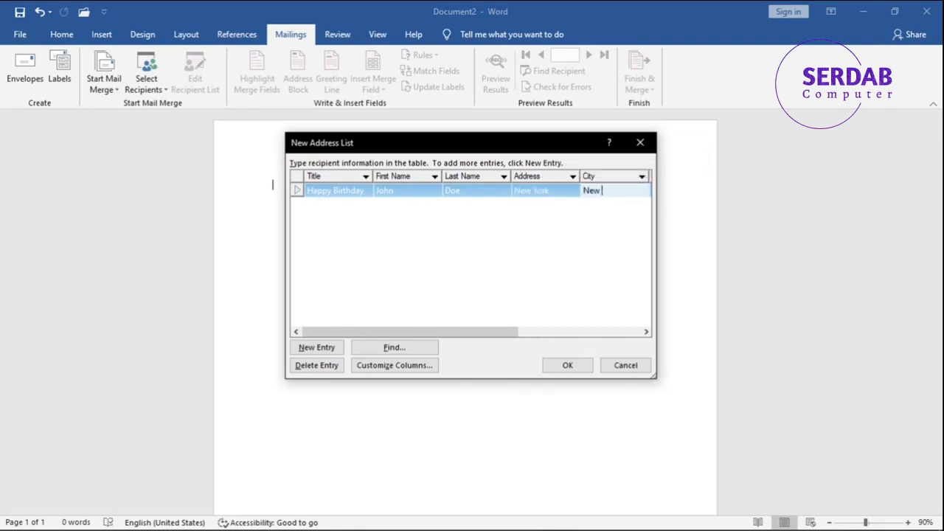
{"action": "type", "text": "k"}
{"action": "key", "text": "Tab"}
{"action": "type", "text": "Newy"}
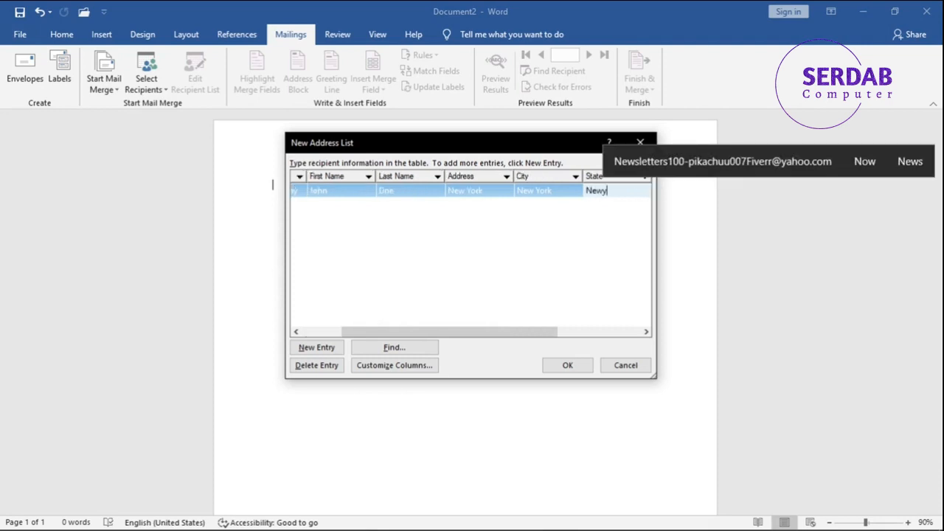
{"action": "key", "text": "BackSpace"}
{"action": "type", "text": "York"}
{"action": "key", "text": "Tab"}
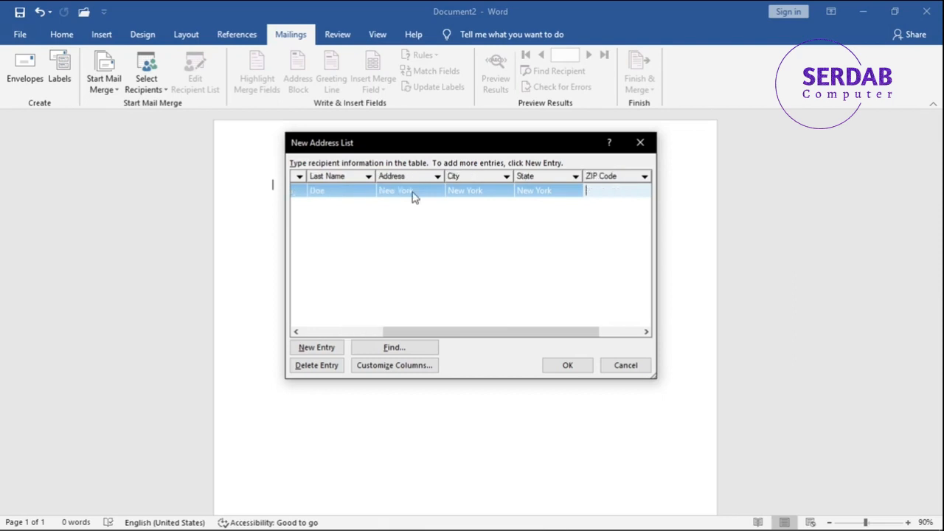
{"action": "type", "text": "42020"}
Add a second recipient entry titled Happy Birthday and fill in the recipient's first and last name.
{"action": "left_click_drag", "start_coordinate": [506, 332], "coordinate": [323, 362]}
{"action": "left_click", "coordinate": [317, 348]}
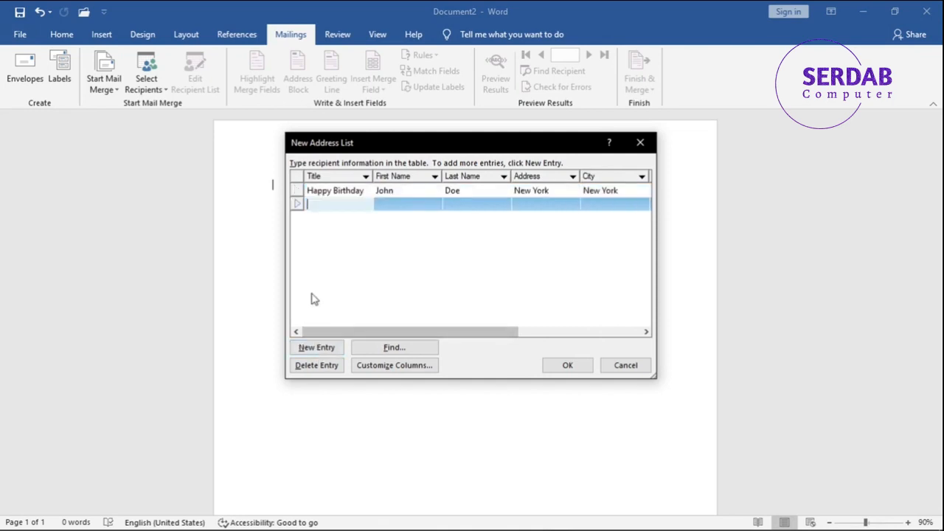
{"action": "key", "text": "ctrl+v"}
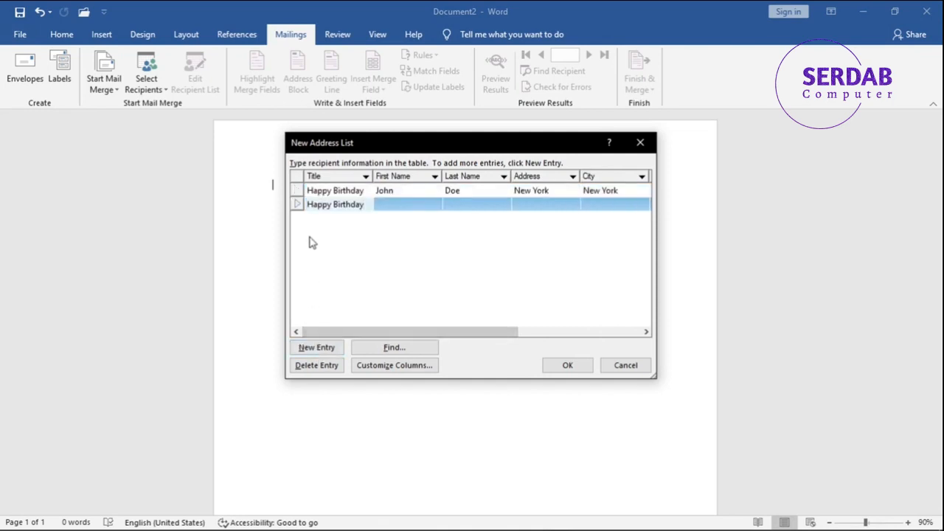
{"action": "key", "text": "Tab"}
{"action": "type", "text": "T"}
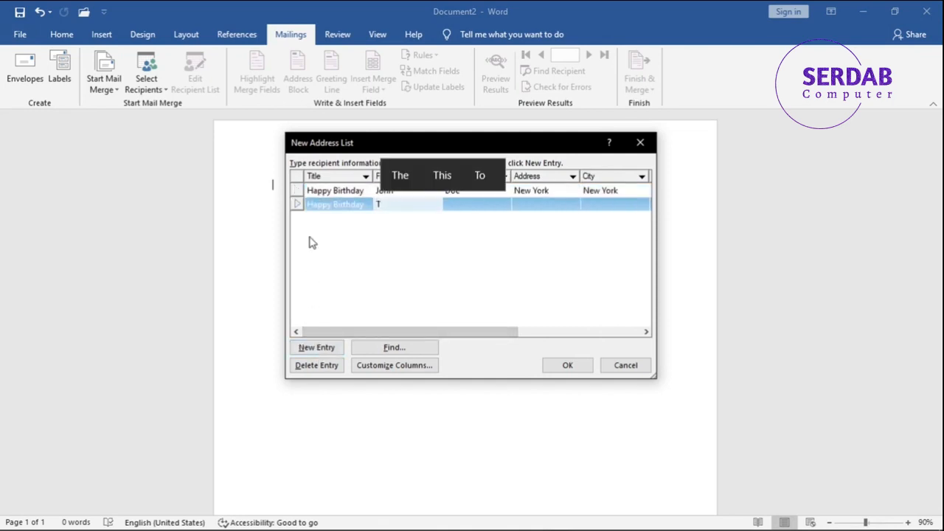
{"action": "type", "text": "om"}
{"action": "key", "text": "Tab"}
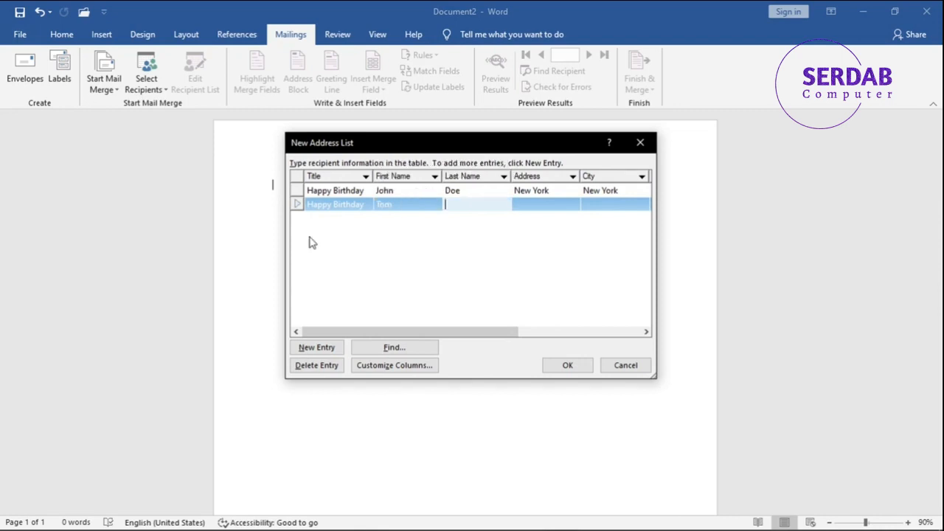
{"action": "type", "text": "Gate"}
Fill in the Address field of the second recipient entry.
{"action": "key", "text": "Tab"}
{"action": "type", "text": "N"}
{"action": "key", "text": "BackSpace"}
{"action": "type", "text": "San F"}
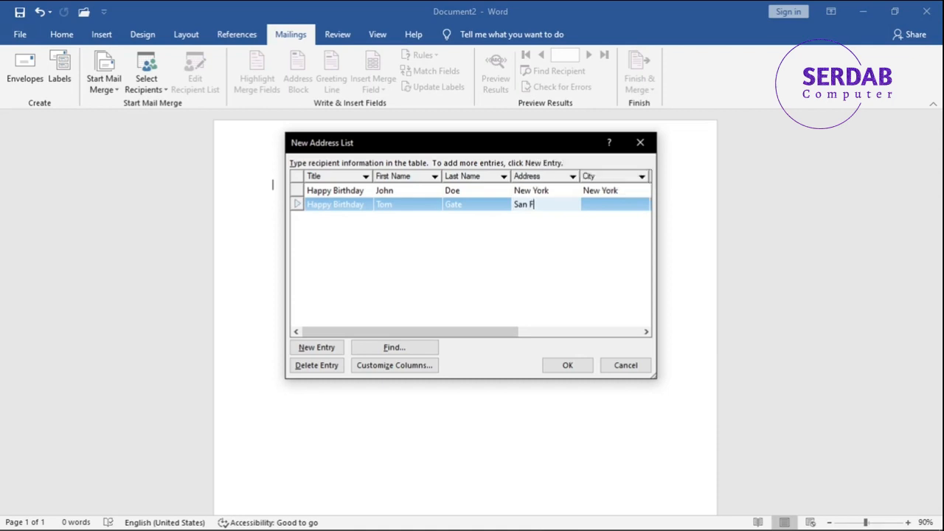
{"action": "type", "text": "ranscio"}
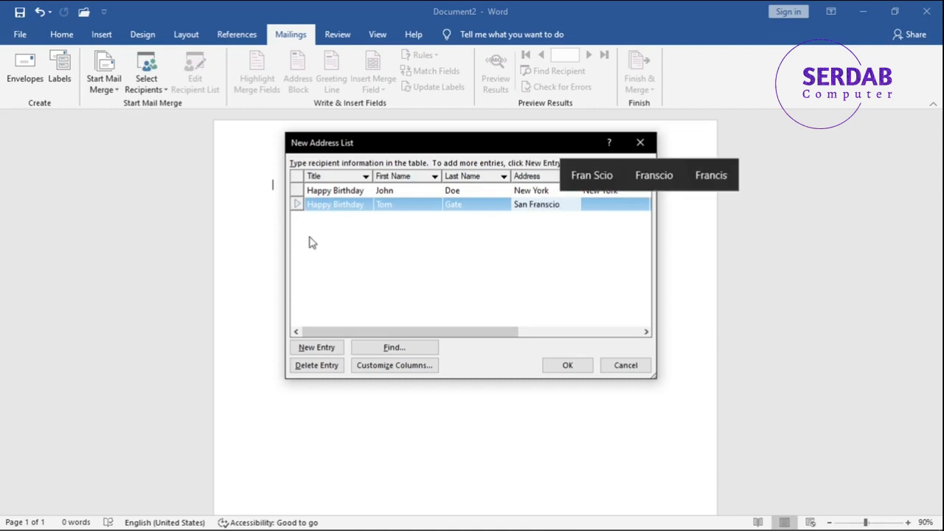
{"action": "key", "text": "BackSpace"}
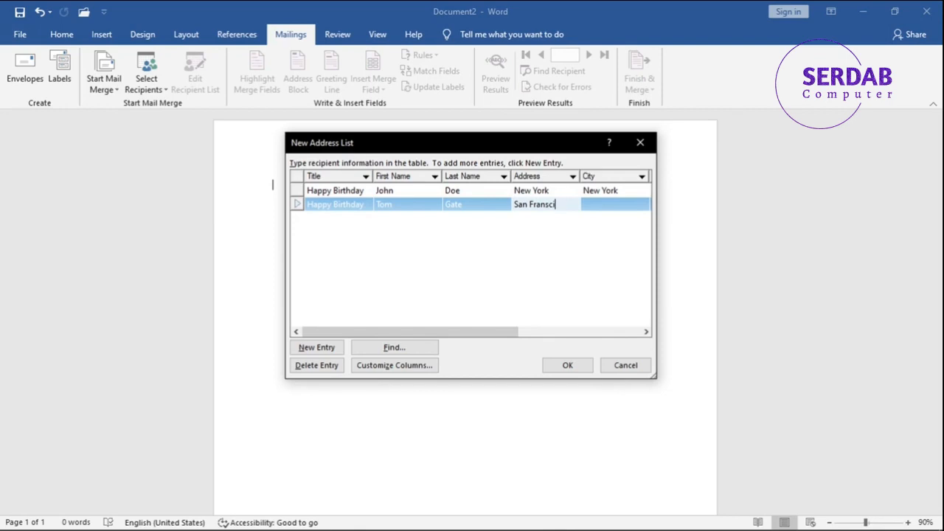
{"action": "type", "text": "co"}
{"action": "key", "text": "BackSpace"}
{"action": "key", "text": "BackSpace"}
{"action": "key", "text": "BackSpace"}
{"action": "key", "text": "BackSpace"}
{"action": "key", "text": "BackSpace"}
{"action": "key", "text": "BackSpace"}
{"action": "key", "text": "BackSpace"}
{"action": "key", "text": "BackSpace"}
{"action": "type", "text": "Frans"}
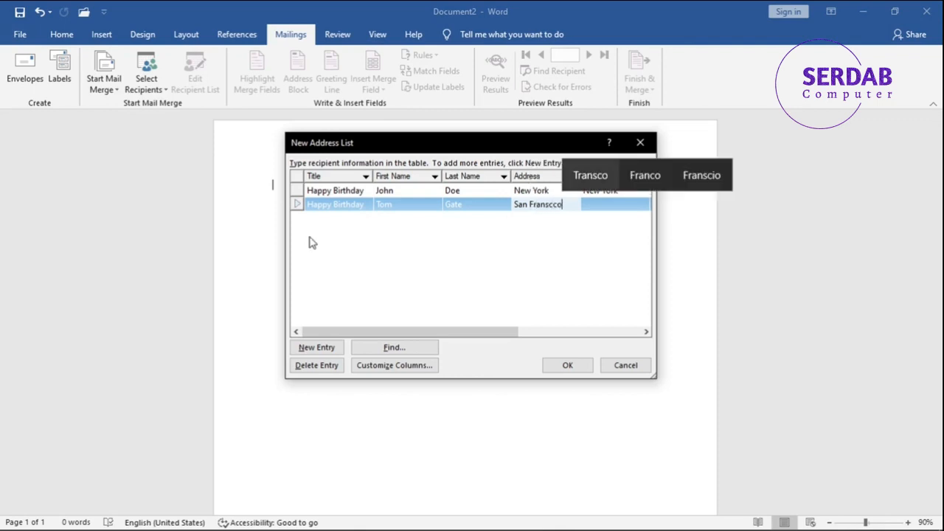
{"action": "key", "text": "Right"}
{"action": "key", "text": "Right"}
{"action": "key", "text": "Return"}
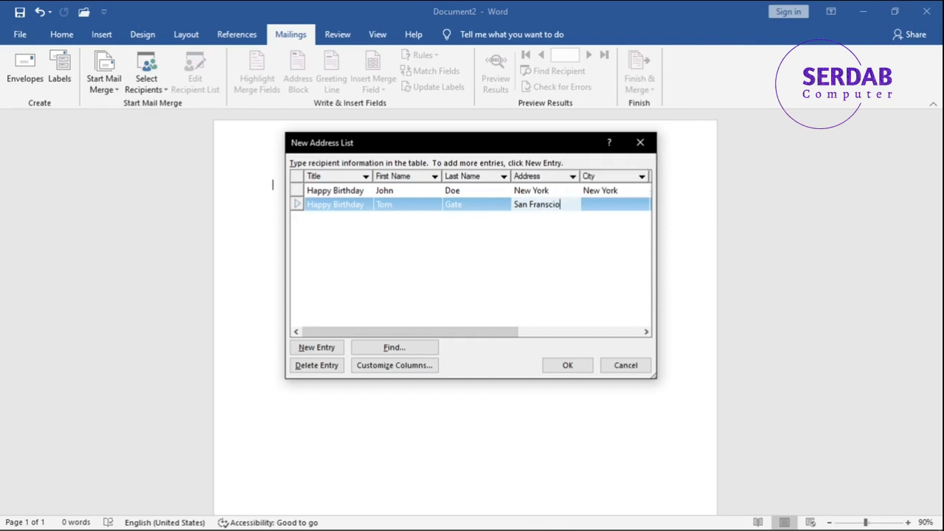
Fill in the second recipient's city and state with the same text as the address, and enter the ZIP code.
{"action": "key", "text": "Tab"}
{"action": "type", "text": "San Francisco"}
{"action": "key", "text": "Tab"}
{"action": "type", "text": "San Francisco"}
{"action": "key", "text": "Tab"}
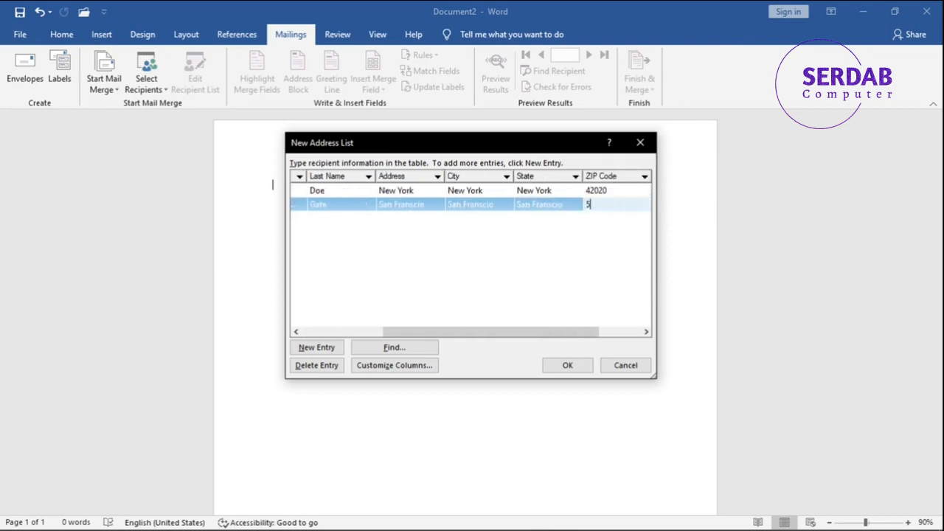
{"action": "key", "text": "Tab"}
Add a third recipient entry titled Happy Birthday and fill in the recipient's first and last name.
{"action": "key", "text": "Tab"}
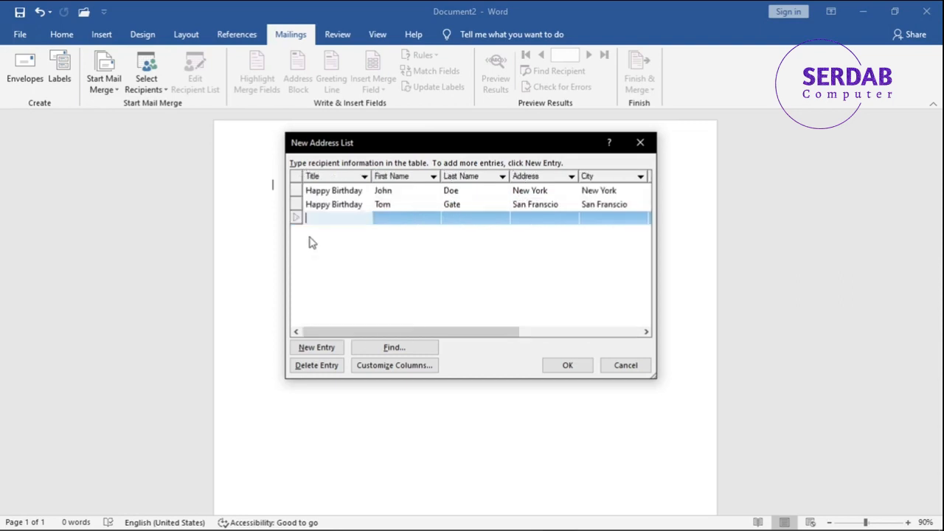
{"action": "type", "text": "Happy Birthday"}
{"action": "key", "text": "Tab"}
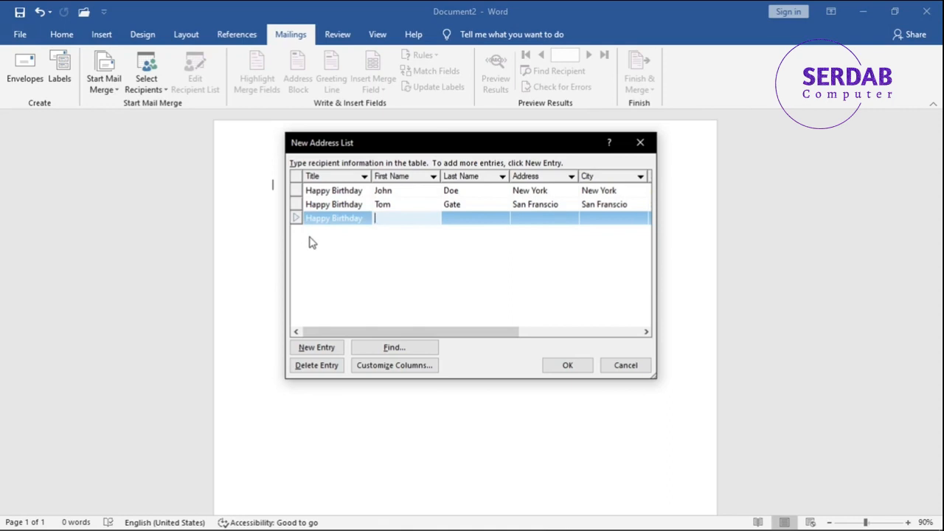
{"action": "type", "text": "Jim"}
{"action": "key", "text": "Tab"}
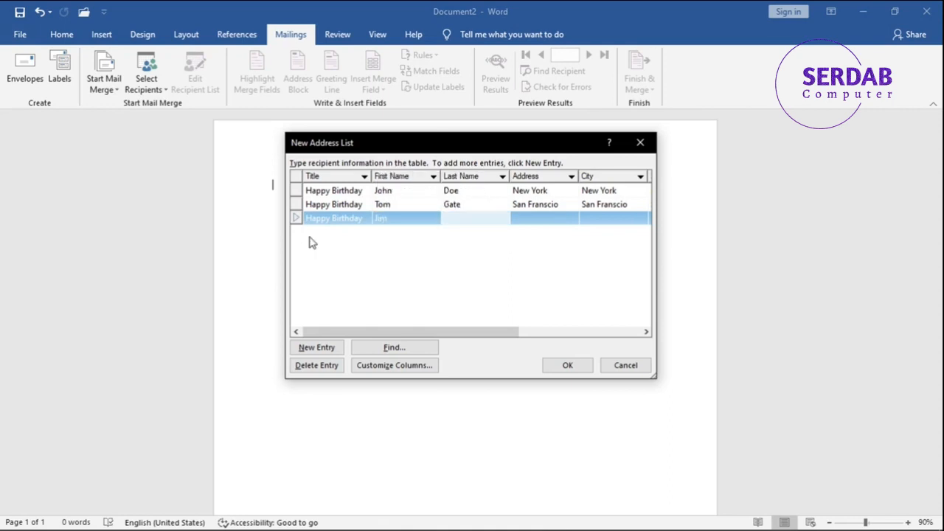
{"action": "type", "text": "Jobs"}
{"action": "key", "text": "Tab"}
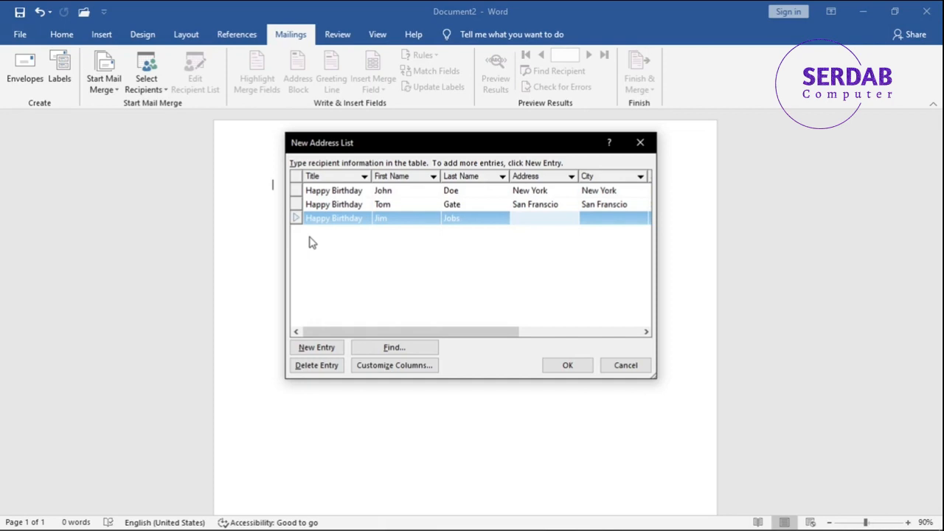
Fill in the address, city and state of the third recipient entry.
{"action": "type", "text": "North America"}
{"action": "key", "text": "Tab"}
{"action": "type", "text": "Nor"}
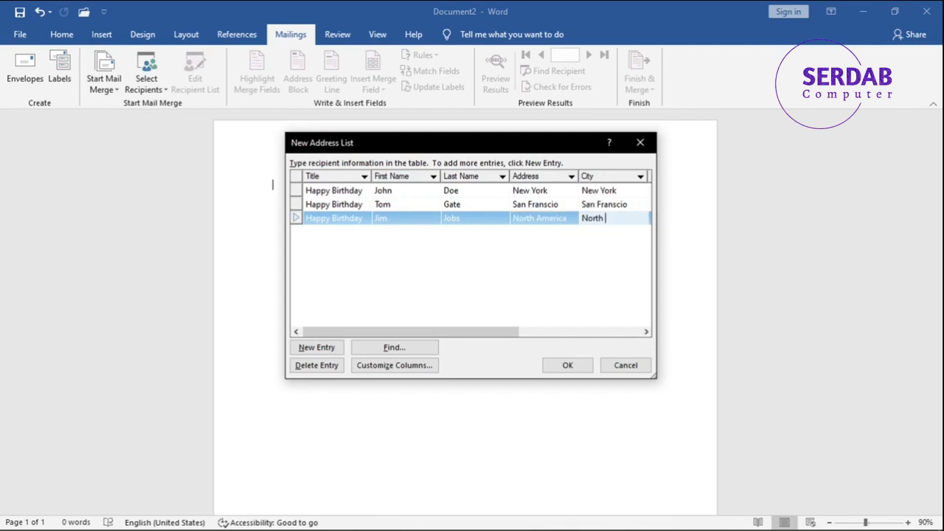
{"action": "type", "text": "th America"}
{"action": "key", "text": "Tab"}
{"action": "type", "text": "N"}
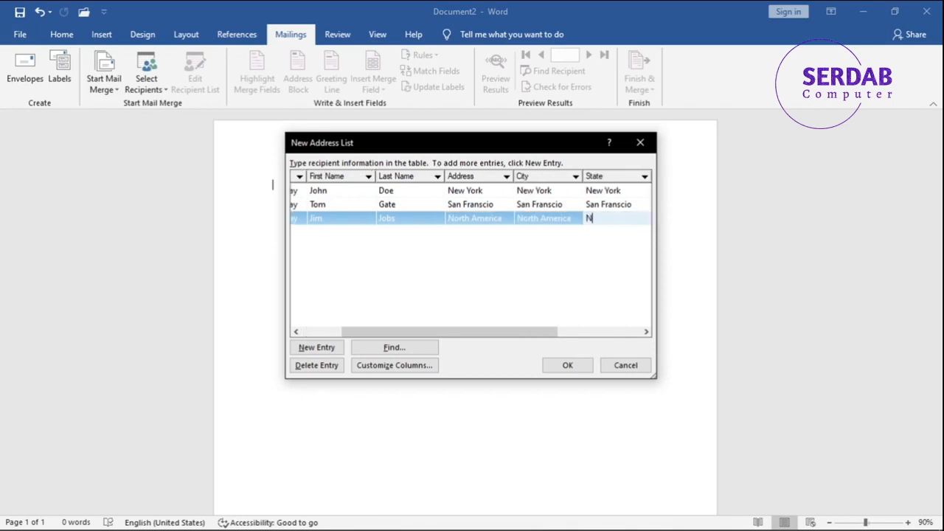
{"action": "type", "text": "orth America"}
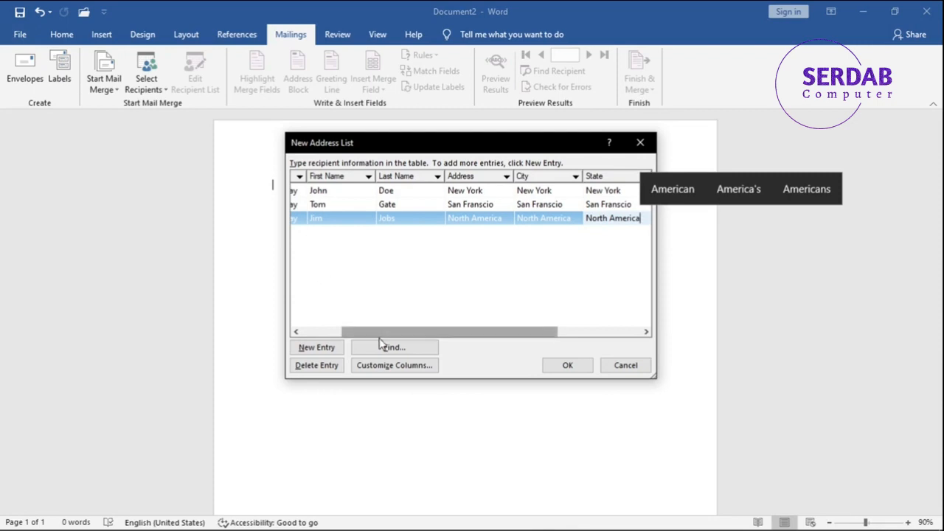
Confirm the three-recipient address list and save it as Happy Birthday in My Data Sources.
{"action": "left_click_drag", "start_coordinate": [356, 333], "coordinate": [217, 331]}
{"action": "left_click_drag", "start_coordinate": [446, 332], "coordinate": [385, 331]}
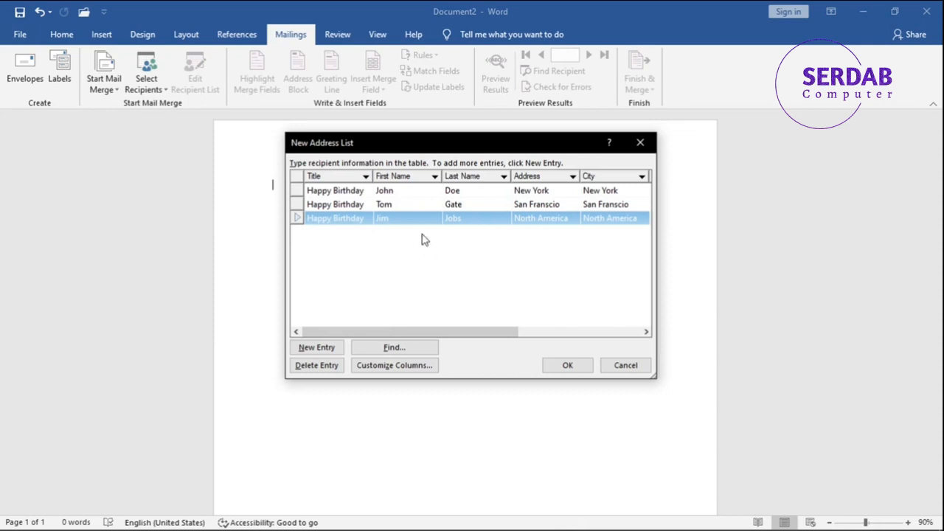
{"action": "left_click", "coordinate": [384, 217]}
{"action": "left_click", "coordinate": [376, 205]}
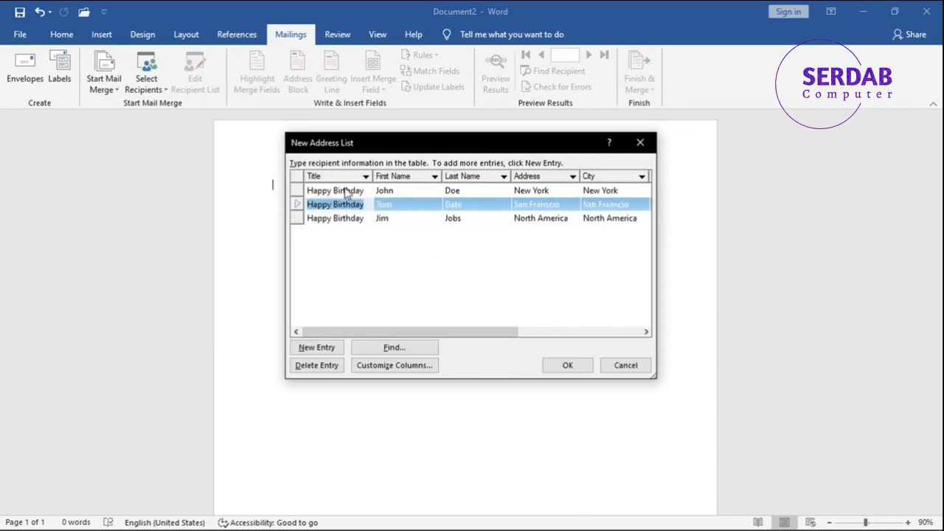
{"action": "left_click", "coordinate": [351, 190]}
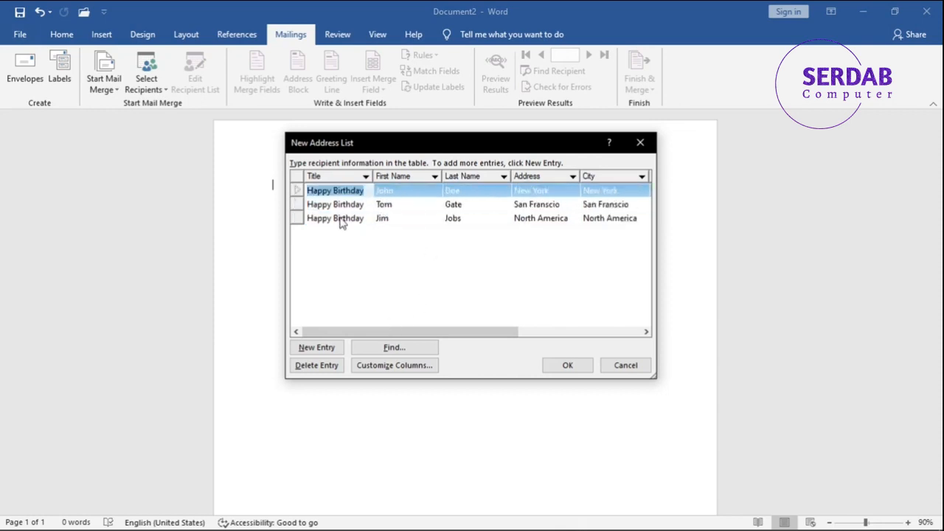
{"action": "left_click", "coordinate": [564, 365]}
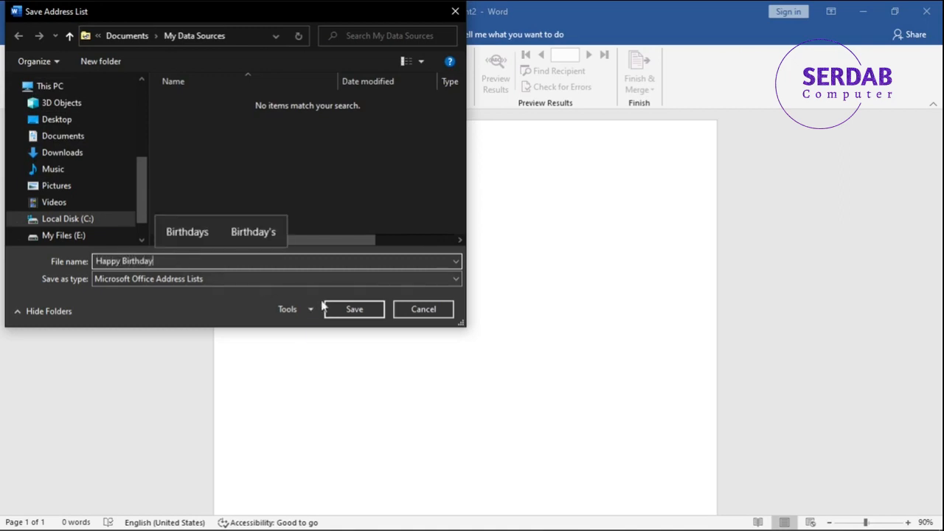
{"action": "left_click", "coordinate": [360, 309]}
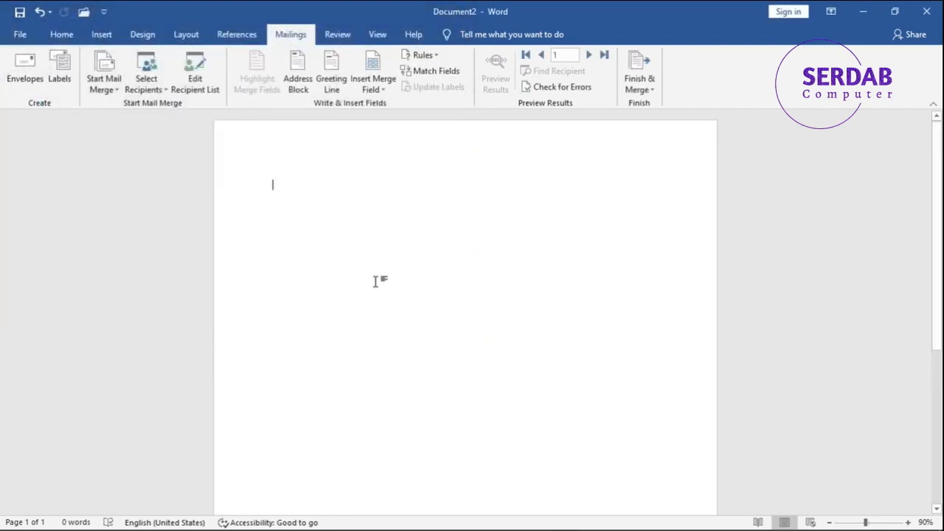
Open the merge recipient list, edit its Happy Birthday.mdb data source and fill in the third recipient's ZIP code.
{"action": "left_click", "coordinate": [196, 79]}
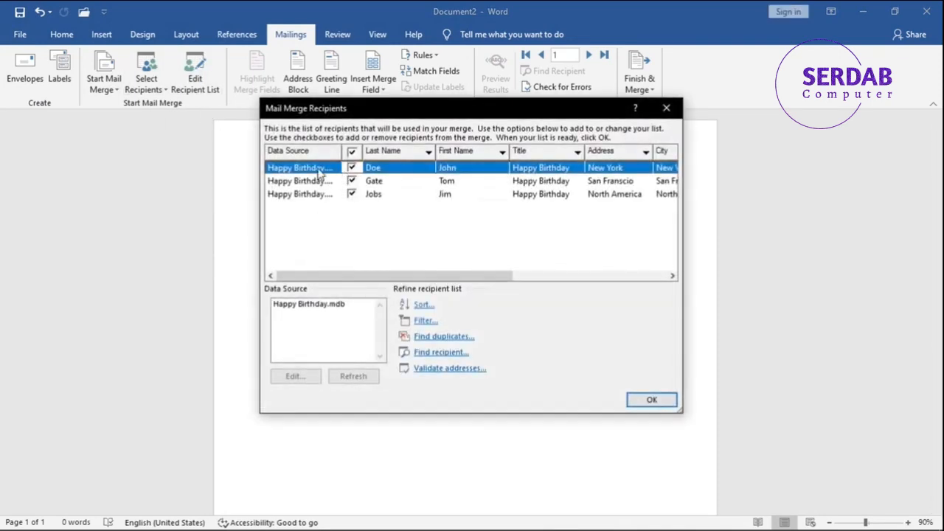
{"action": "left_click_drag", "start_coordinate": [407, 275], "coordinate": [353, 278]}
{"action": "left_click", "coordinate": [521, 195]}
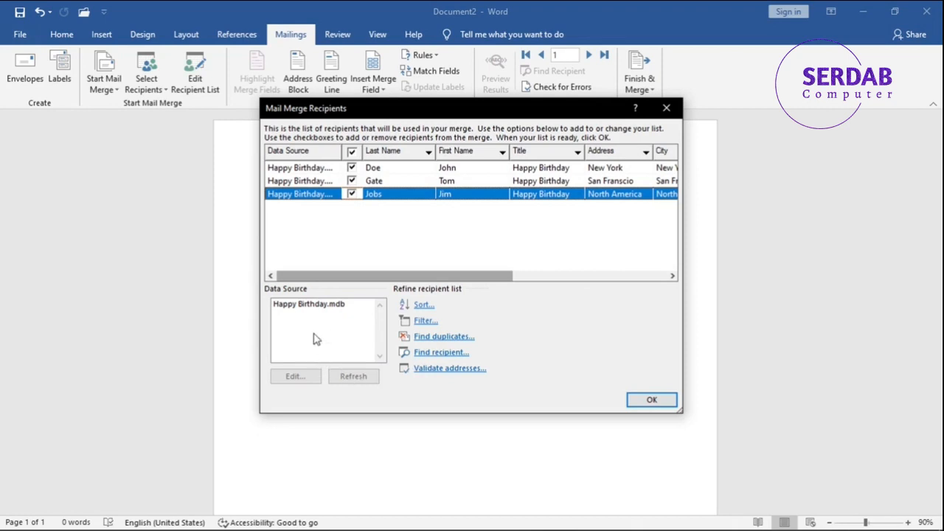
{"action": "left_click", "coordinate": [314, 308]}
{"action": "left_click", "coordinate": [293, 377]}
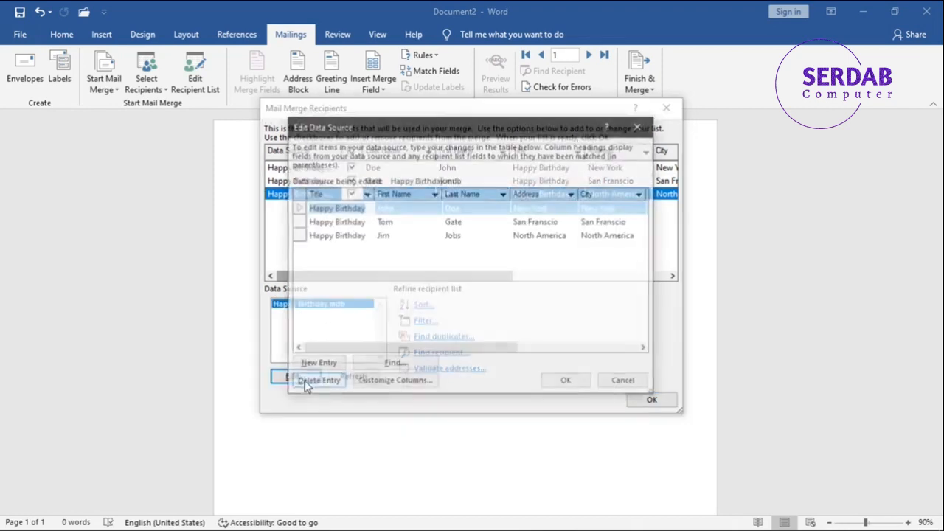
{"action": "left_click_drag", "start_coordinate": [371, 349], "coordinate": [578, 341]}
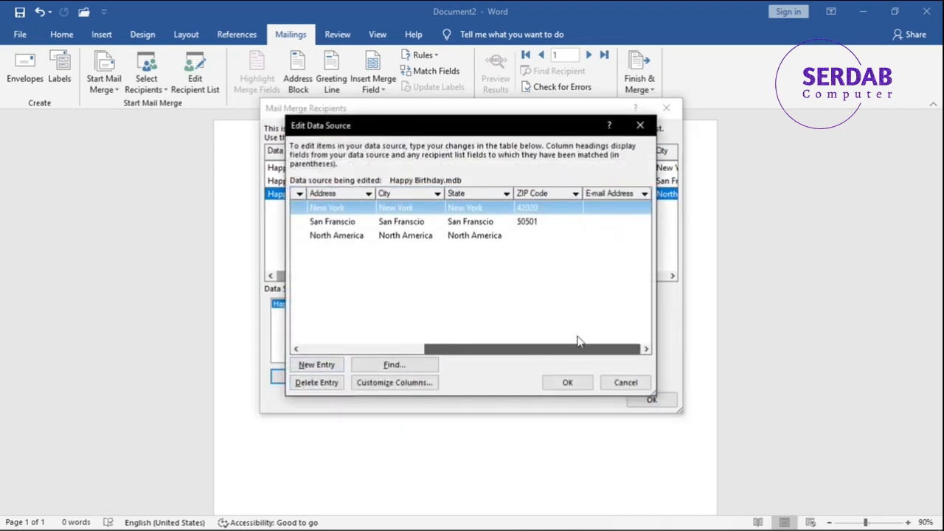
{"action": "left_click", "coordinate": [547, 236]}
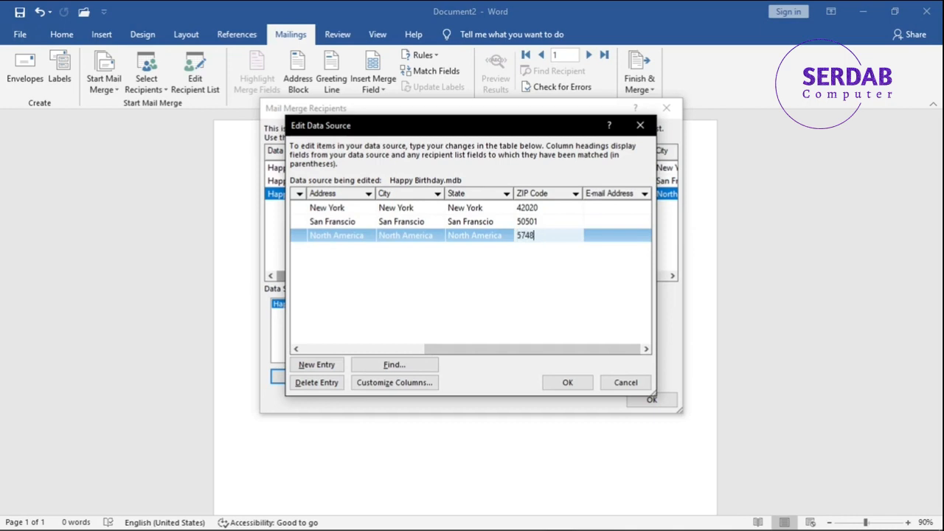
{"action": "left_click", "coordinate": [565, 382]}
{"action": "left_click", "coordinate": [420, 305]}
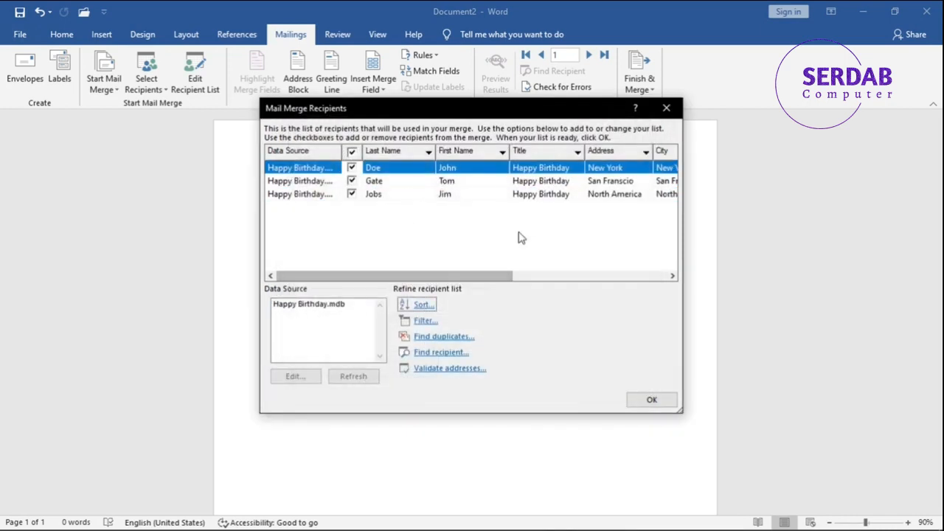
{"action": "left_click_drag", "start_coordinate": [468, 274], "coordinate": [792, 406]}
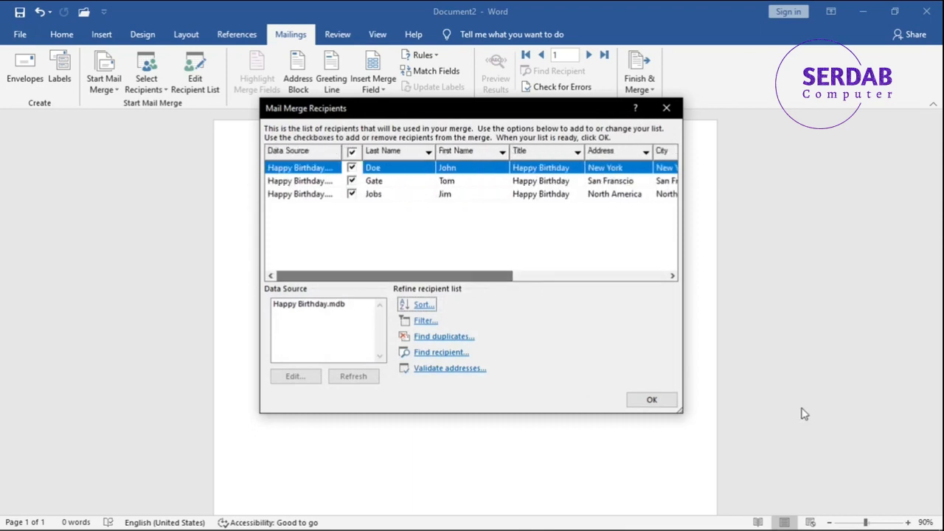
Confirm the mail merge recipient list and look through the available mail merge document types.
{"action": "left_click", "coordinate": [652, 399]}
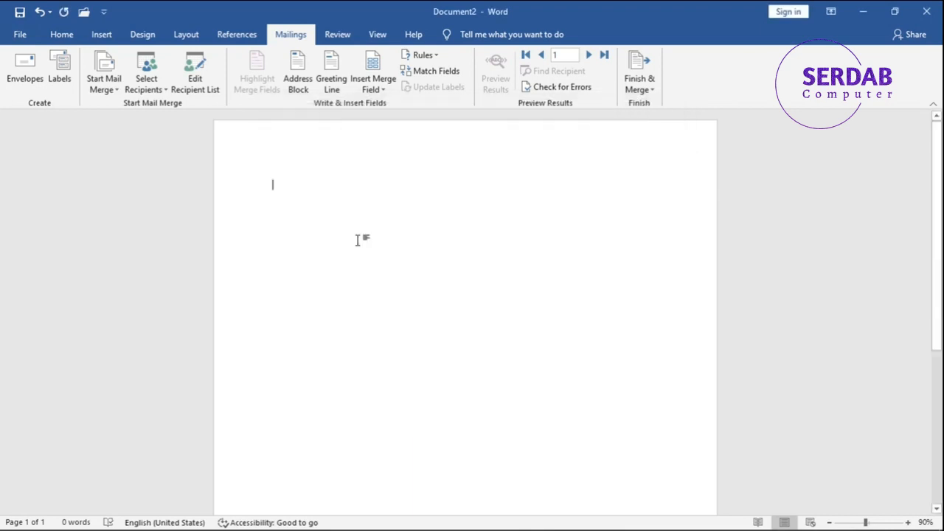
{"action": "left_click", "coordinate": [109, 89]}
{"action": "left_click", "coordinate": [111, 92]}
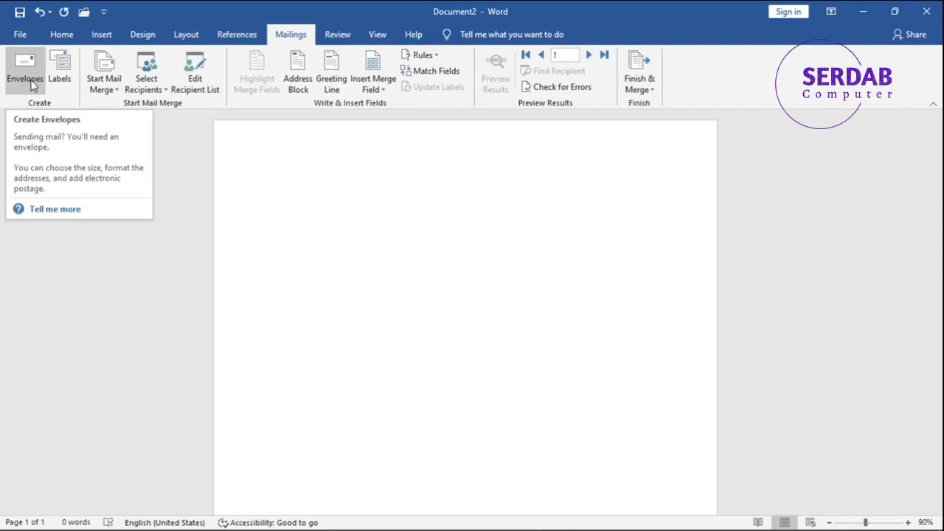
{"action": "left_click", "coordinate": [101, 81]}
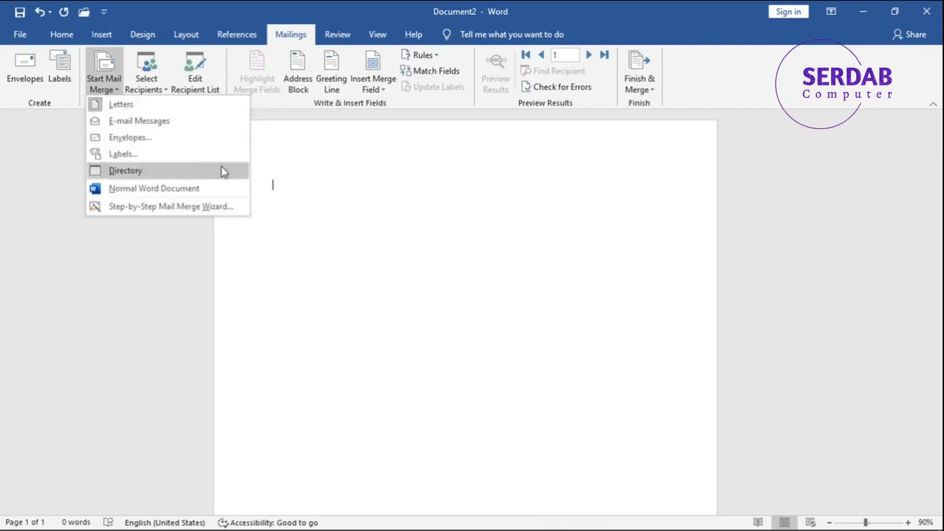
{"action": "left_click", "coordinate": [619, 104]}
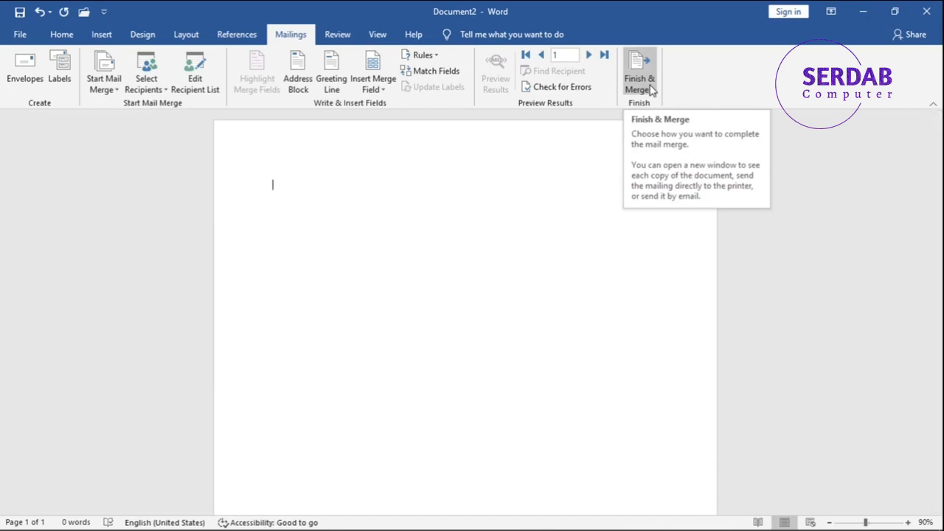
Look through the recipient name formats for an address block and leave without inserting one.
{"action": "left_click", "coordinate": [307, 88]}
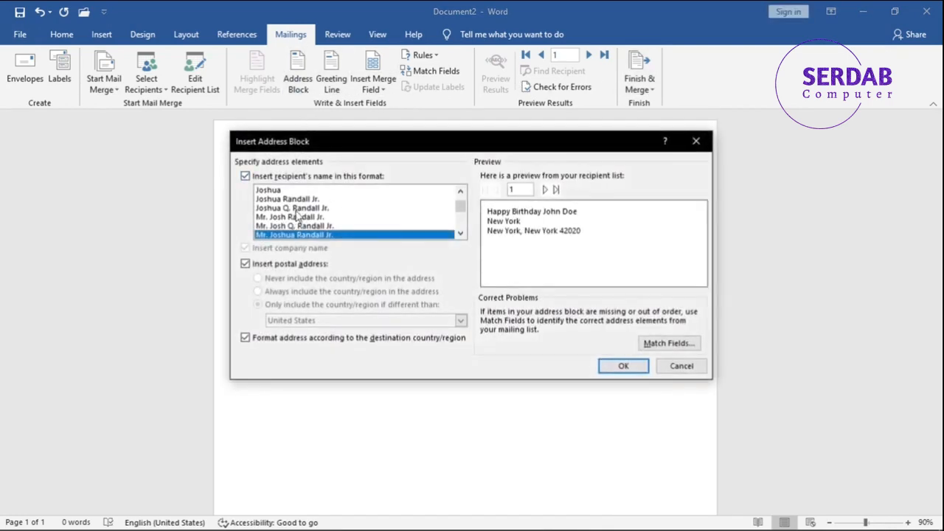
{"action": "scroll", "coordinate": [284, 217], "scroll_direction": "down", "scroll_amount": 3}
{"action": "left_click", "coordinate": [696, 140]}
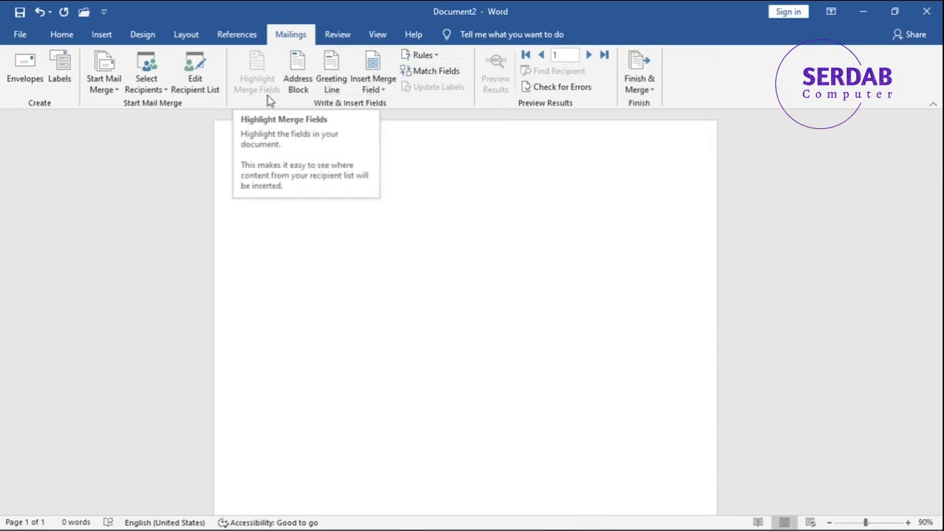
Open the envelope settings after a brief look at the label settings.
{"action": "left_click", "coordinate": [11, 84]}
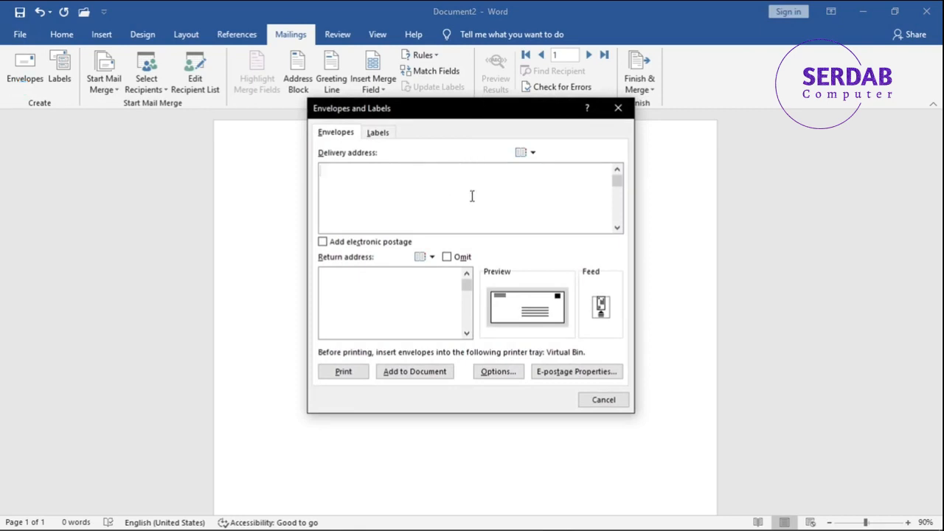
{"action": "left_click", "coordinate": [382, 139]}
{"action": "left_click", "coordinate": [340, 137]}
Try to add electronic postage to the envelope, visit the add-in web page and return to the envelope settings.
{"action": "left_click", "coordinate": [369, 243]}
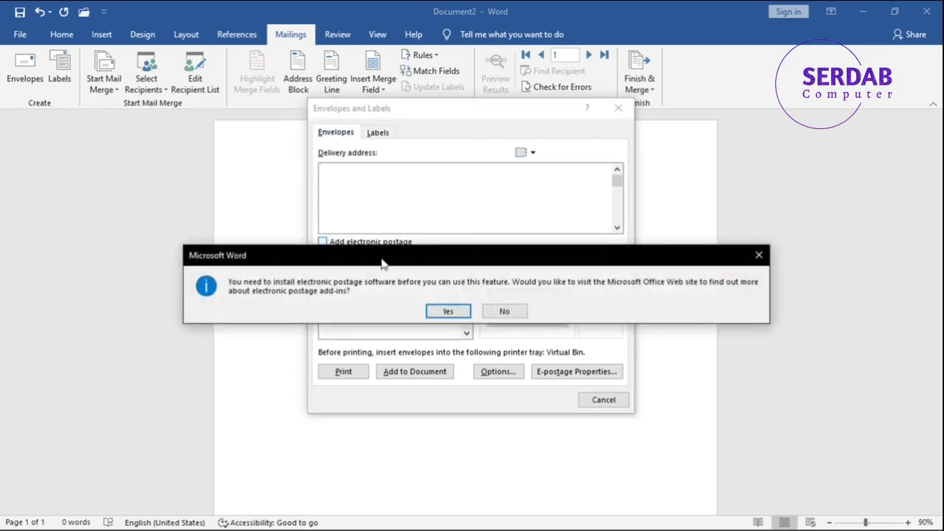
{"action": "left_click", "coordinate": [443, 309]}
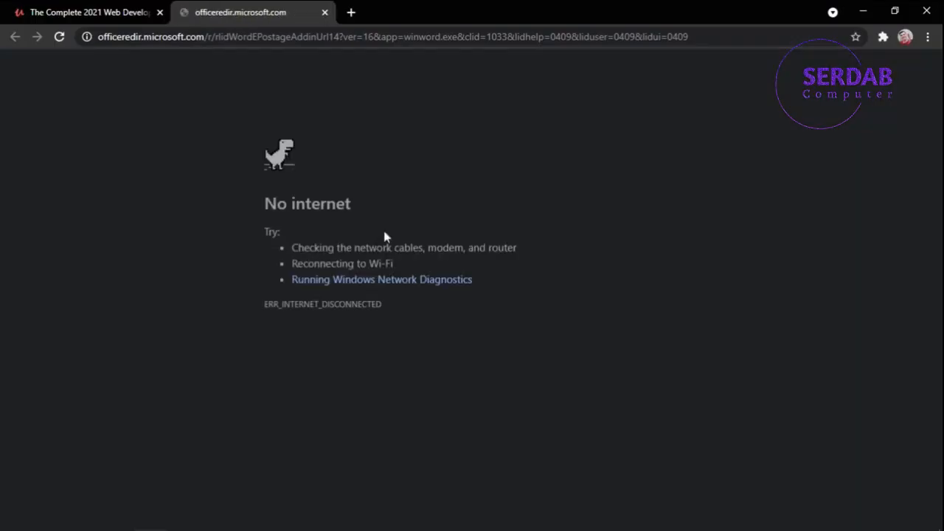
{"action": "key", "text": "ctrl+w"}
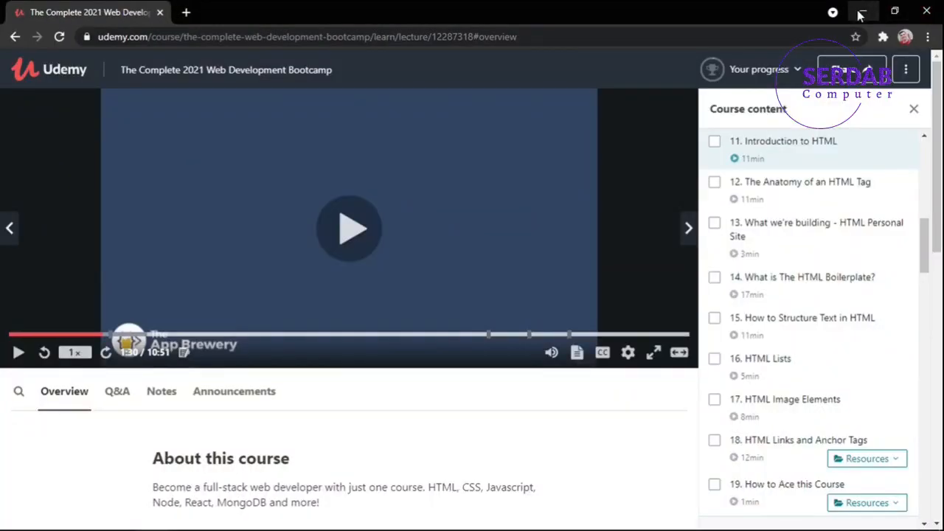
{"action": "left_click", "coordinate": [861, 13]}
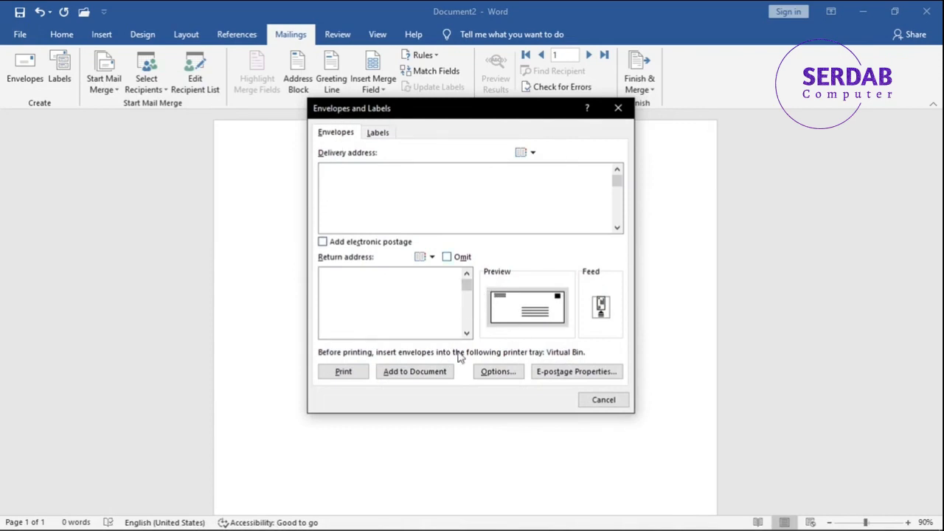
Add the blank envelope to the document and place the cursor in its return address frame.
{"action": "left_click", "coordinate": [429, 378]}
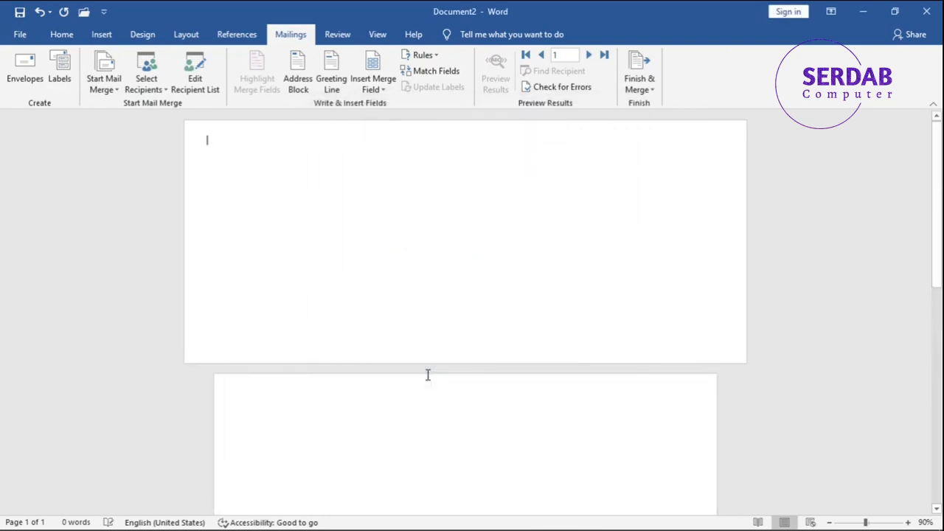
{"action": "scroll", "coordinate": [620, 190], "scroll_direction": "down", "scroll_amount": 5}
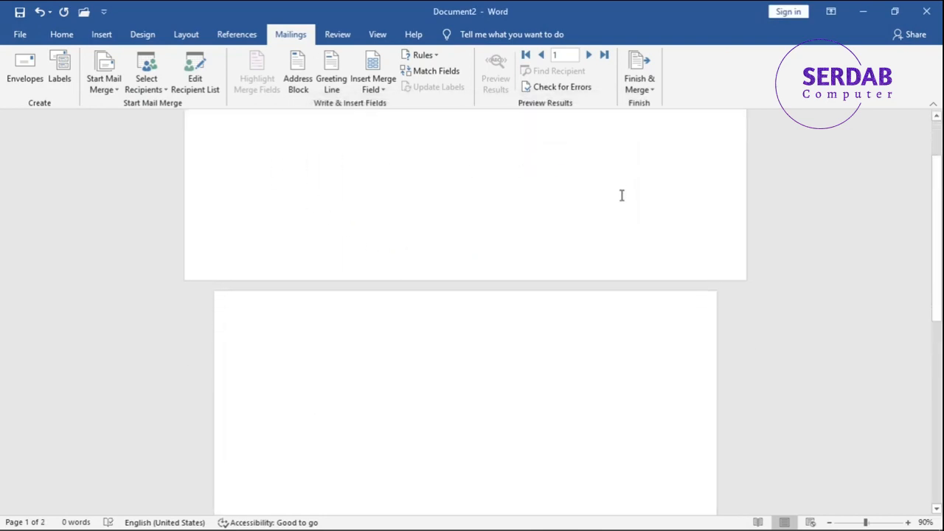
{"action": "scroll", "coordinate": [656, 258], "scroll_direction": "up", "scroll_amount": 5}
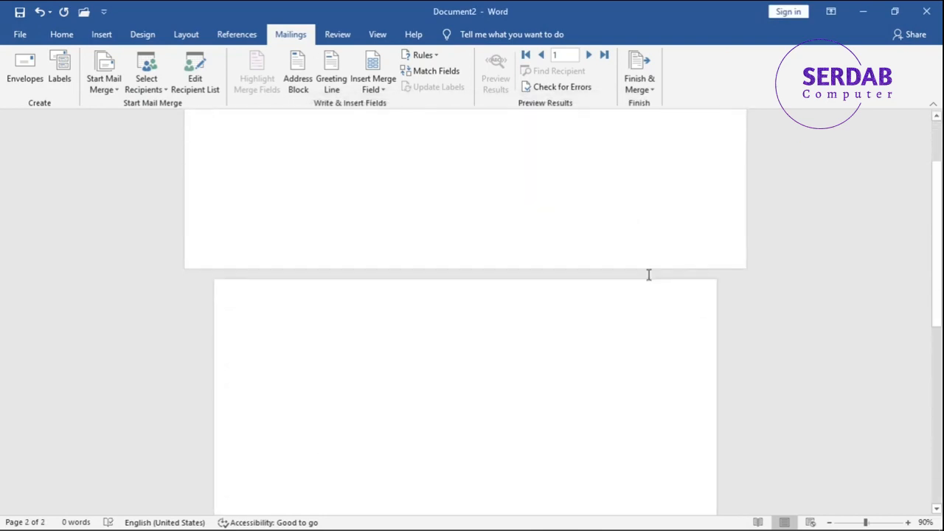
{"action": "left_click", "coordinate": [222, 134]}
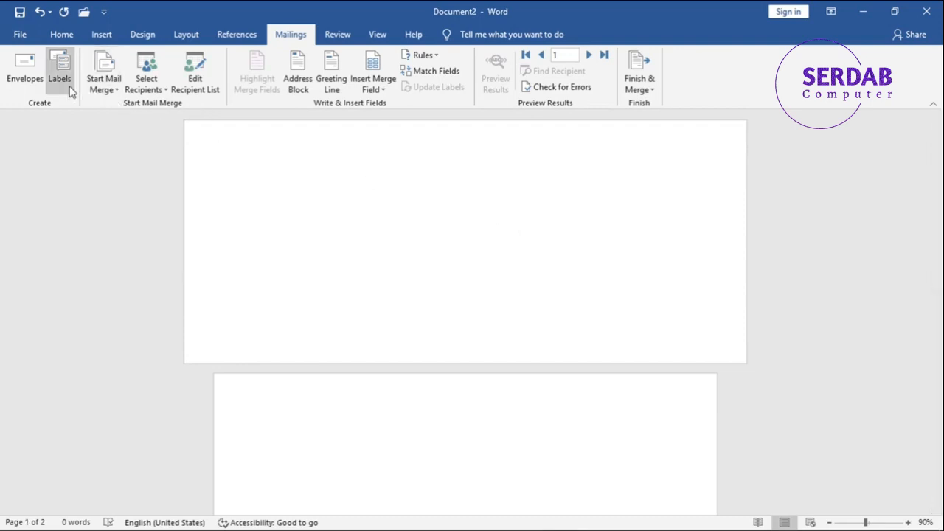
Check the label settings and the list of available merge fields without inserting anything.
{"action": "left_click", "coordinate": [70, 89]}
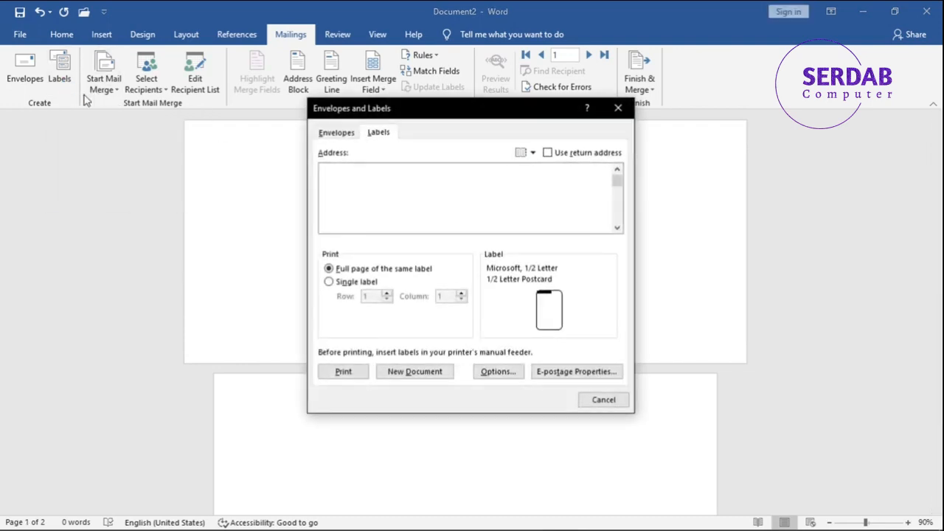
{"action": "left_click", "coordinate": [611, 404]}
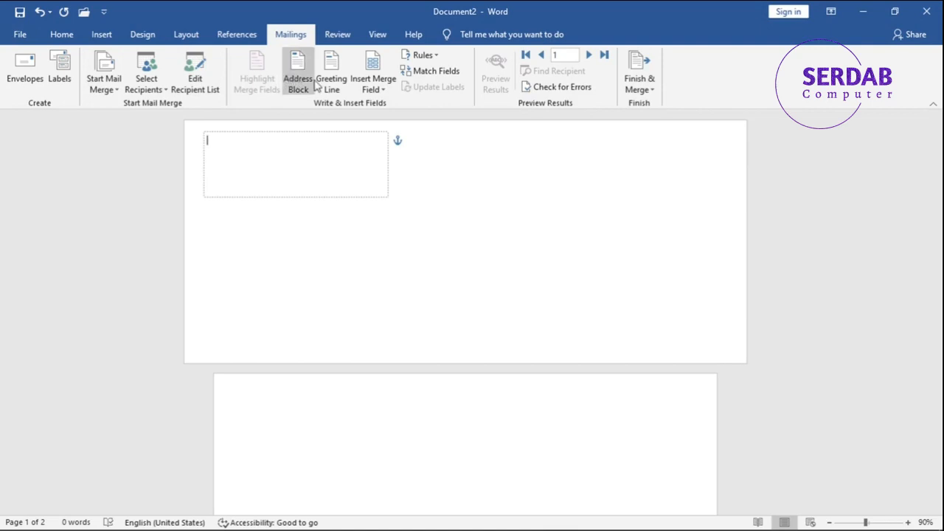
{"action": "left_click", "coordinate": [365, 91]}
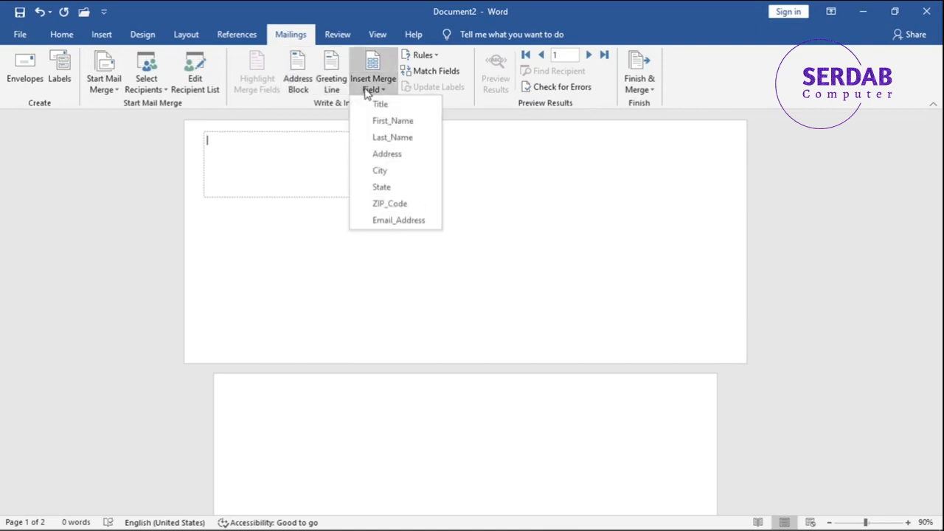
Enter "TO:" in the envelope's return address frame, followed by the Address merge field and a comma.
{"action": "left_click", "coordinate": [252, 163]}
{"action": "type", "text": "TO:"}
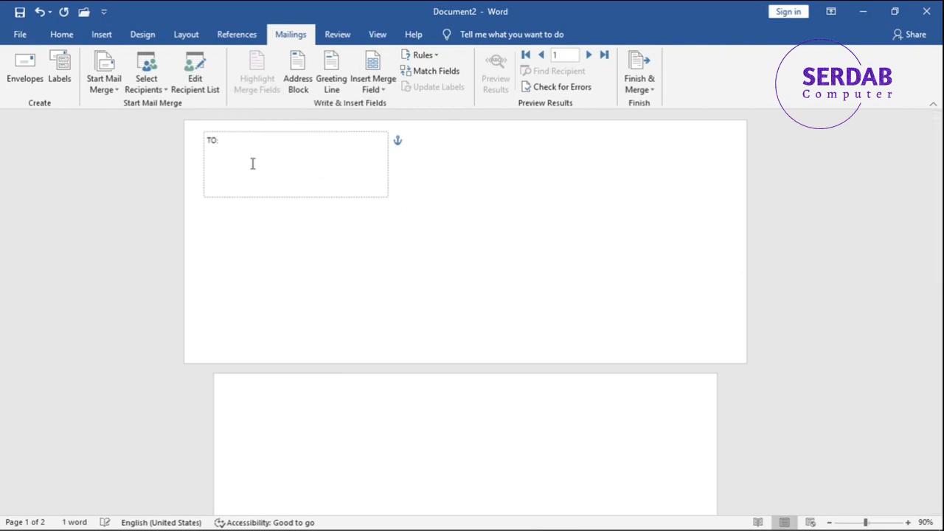
{"action": "left_click", "coordinate": [371, 87]}
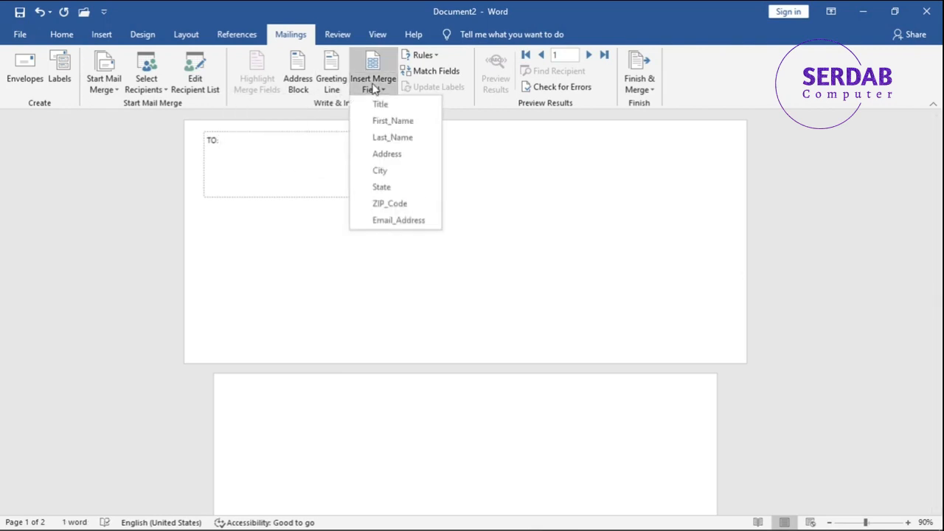
{"action": "left_click", "coordinate": [383, 154]}
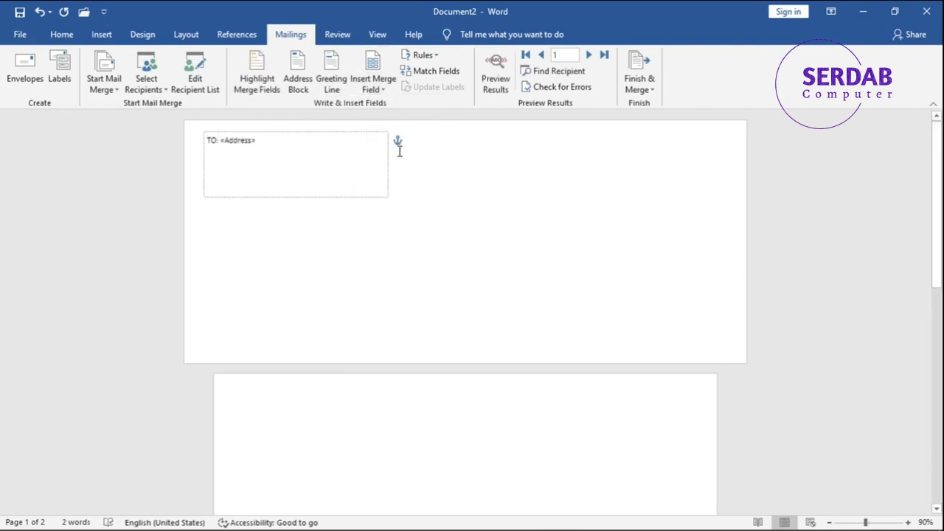
{"action": "type", "text": ","}
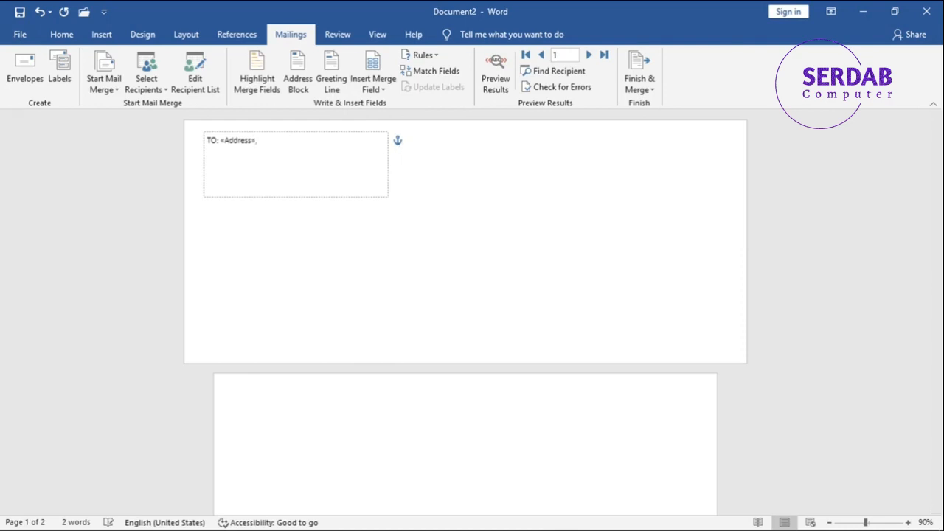
Append the City, State and ZIP_Code merge fields to the address line, separated by commas.
{"action": "left_click", "coordinate": [372, 92]}
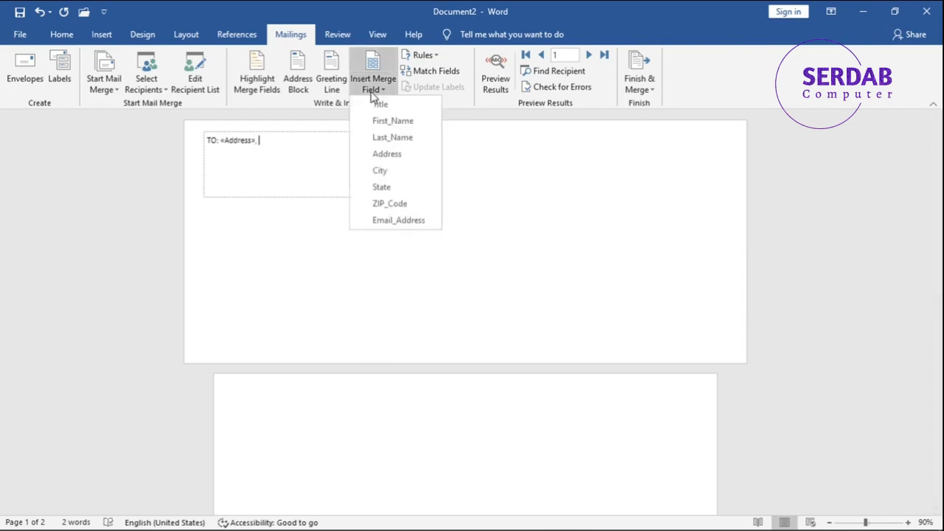
{"action": "left_click", "coordinate": [401, 173]}
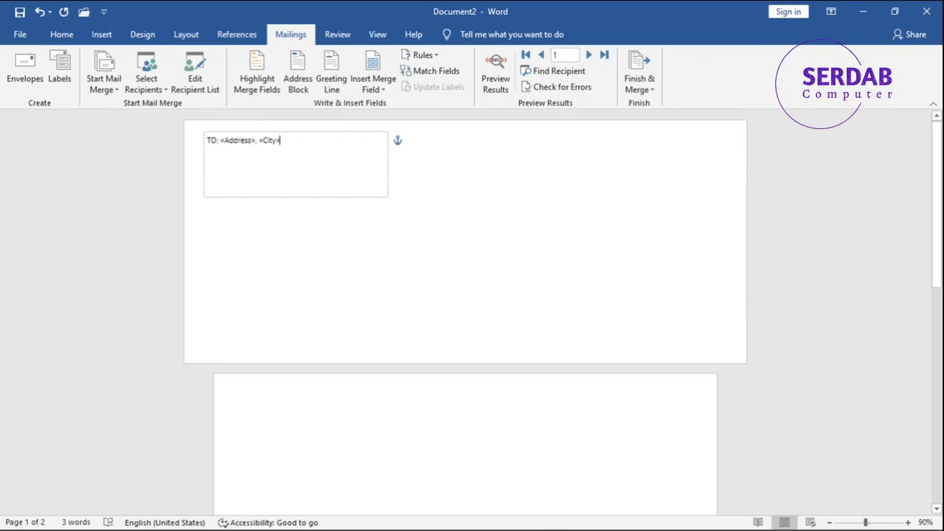
{"action": "left_click", "coordinate": [379, 86]}
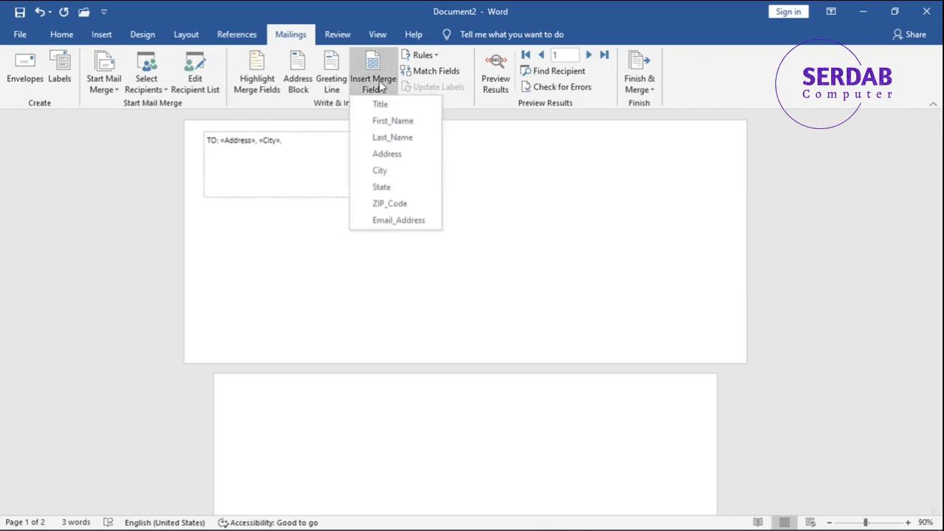
{"action": "left_click", "coordinate": [381, 188]}
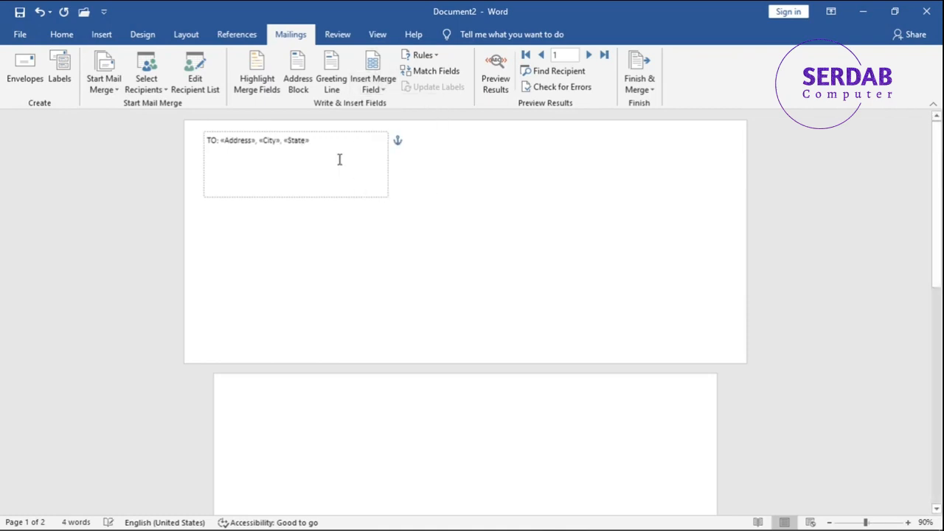
{"action": "type", "text": ","}
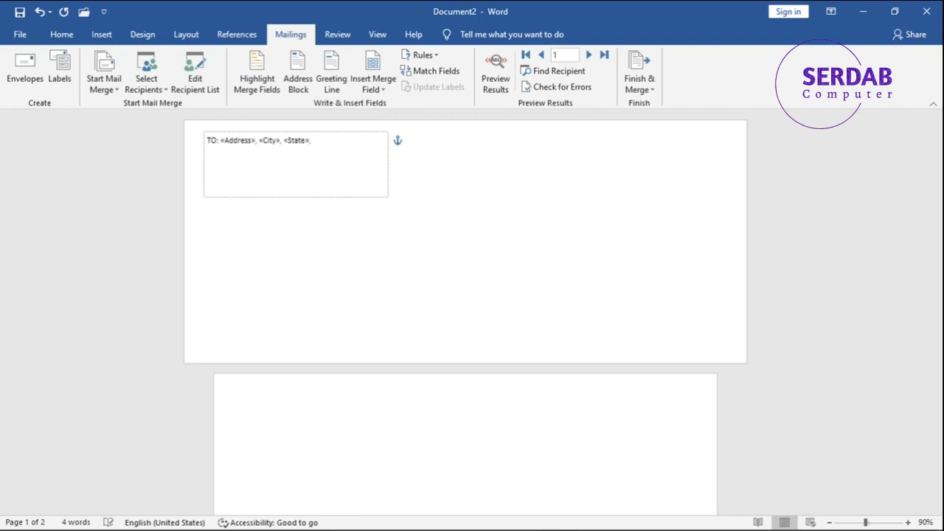
{"action": "left_click", "coordinate": [390, 93]}
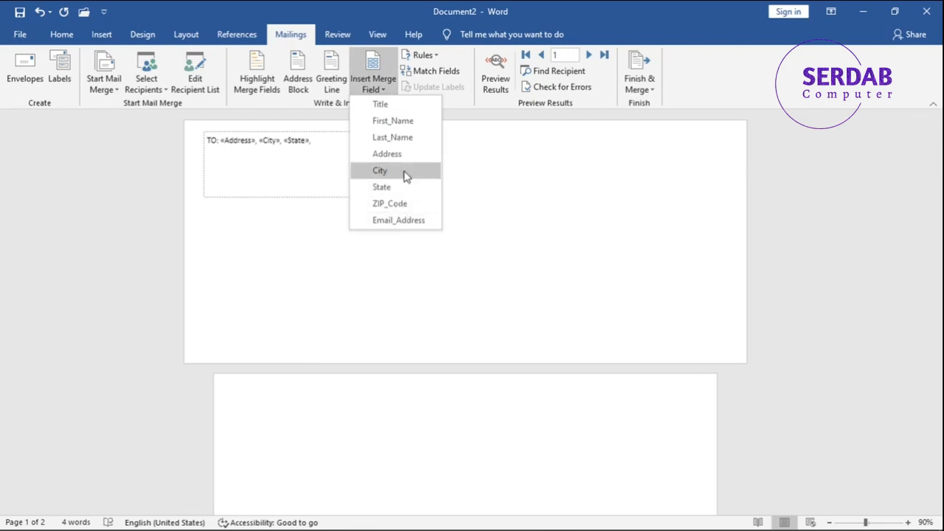
{"action": "left_click", "coordinate": [398, 203]}
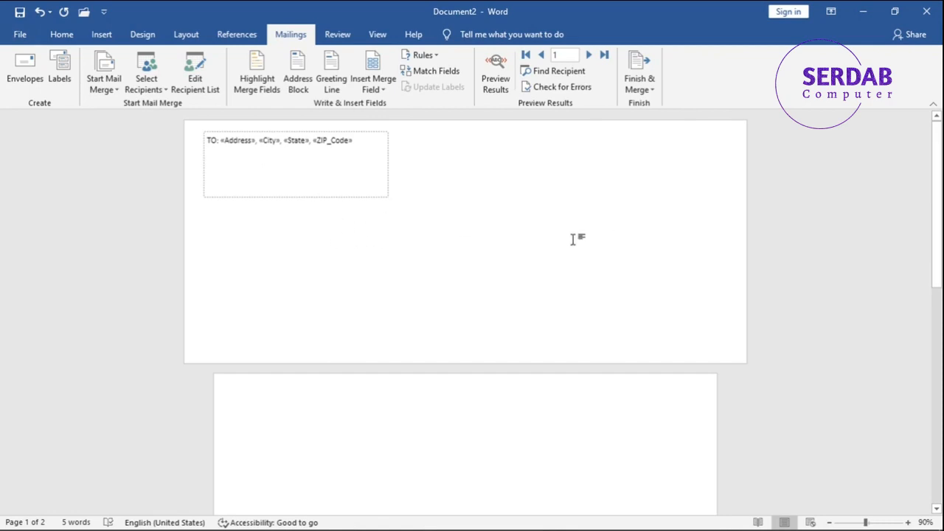
Draw a text box about 2.9 cm high in the middle of the envelope, move it up slightly and widen it.
{"action": "left_click", "coordinate": [68, 37]}
{"action": "left_click", "coordinate": [101, 37]}
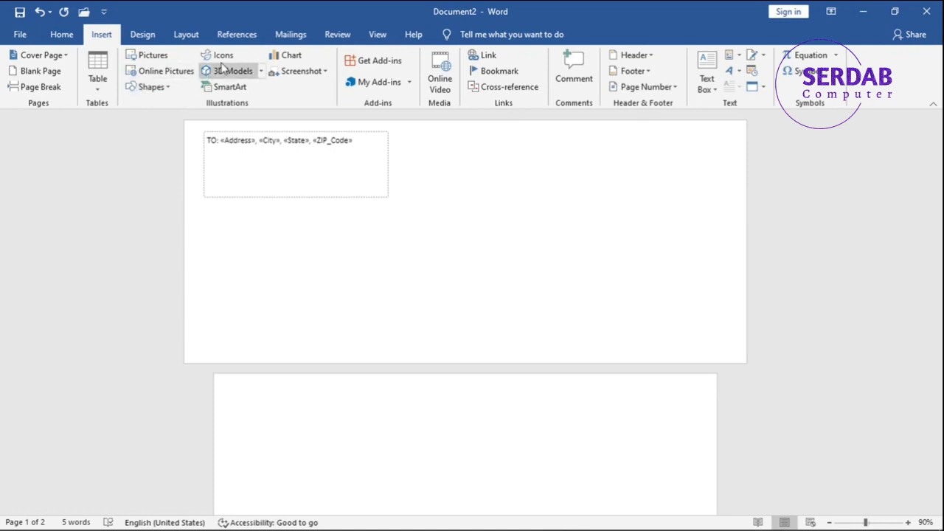
{"action": "left_click", "coordinate": [151, 87]}
{"action": "left_click", "coordinate": [138, 119]}
{"action": "mouse_move", "coordinate": [331, 222]}
{"action": "left_mouse_down"}
{"action": "mouse_move", "coordinate": [539, 268]}
{"action": "mouse_move", "coordinate": [584, 290]}
{"action": "left_mouse_up"}
{"action": "left_click_drag", "start_coordinate": [557, 226], "coordinate": [553, 202]}
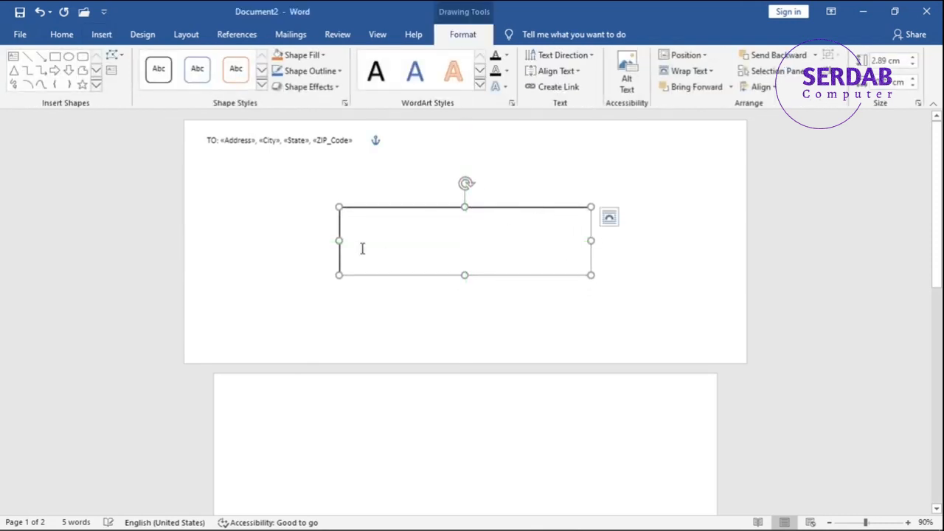
{"action": "left_click_drag", "start_coordinate": [335, 242], "coordinate": [329, 243]}
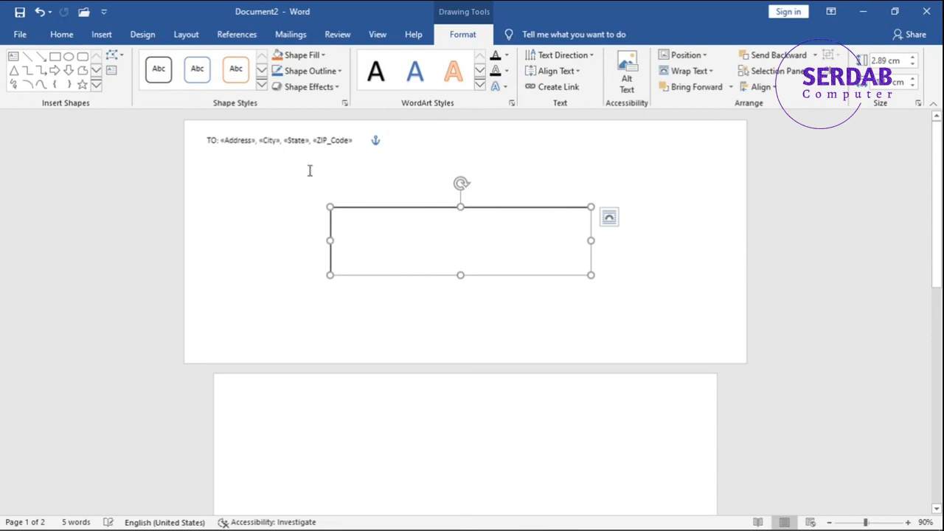
Insert the First_Name merge field between "TO:" and the Address field on the envelope.
{"action": "left_click", "coordinate": [219, 142]}
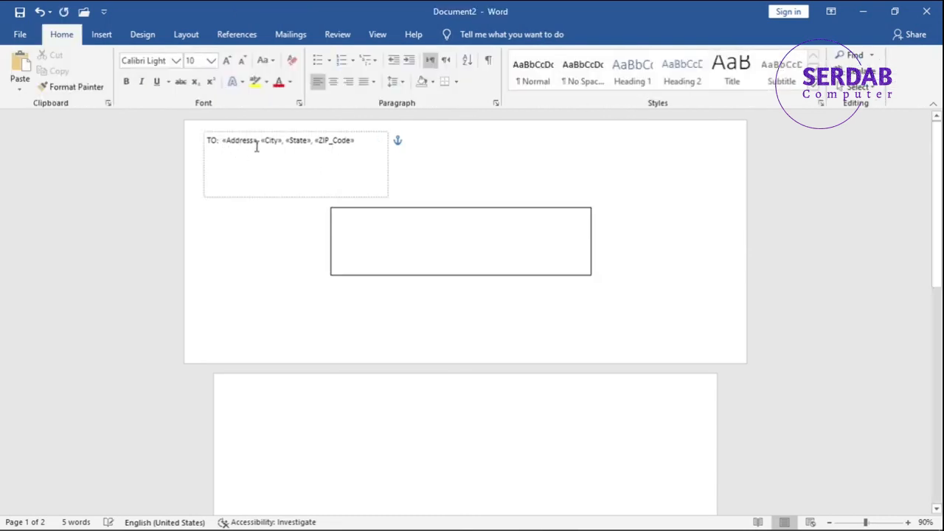
{"action": "left_click", "coordinate": [299, 35]}
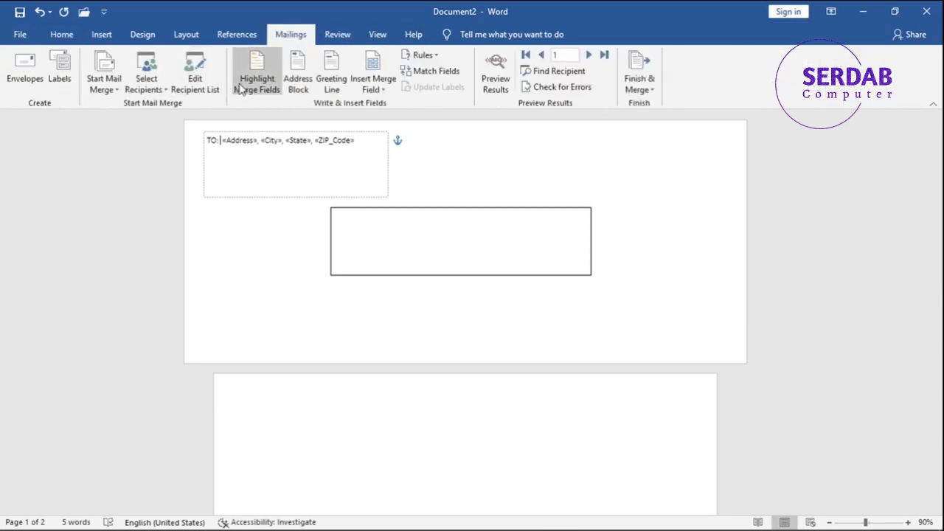
{"action": "left_click", "coordinate": [334, 88]}
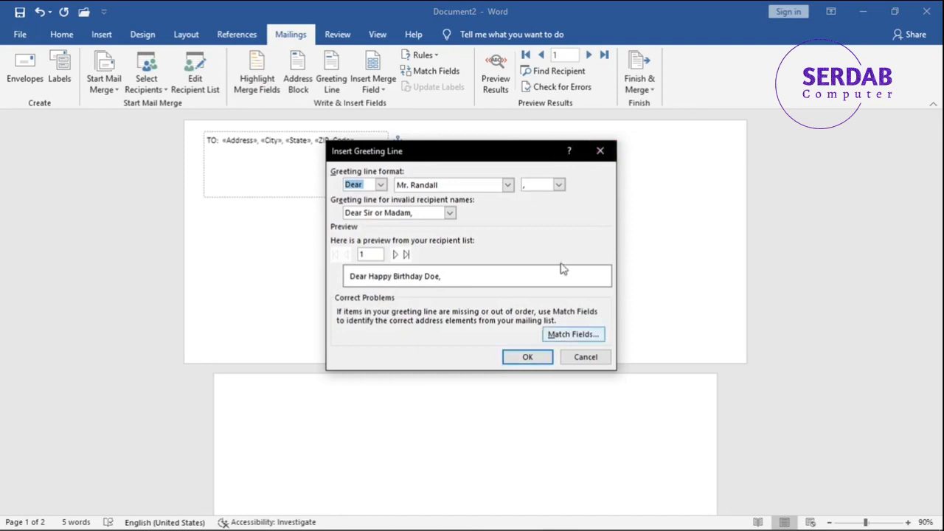
{"action": "left_click", "coordinate": [599, 151]}
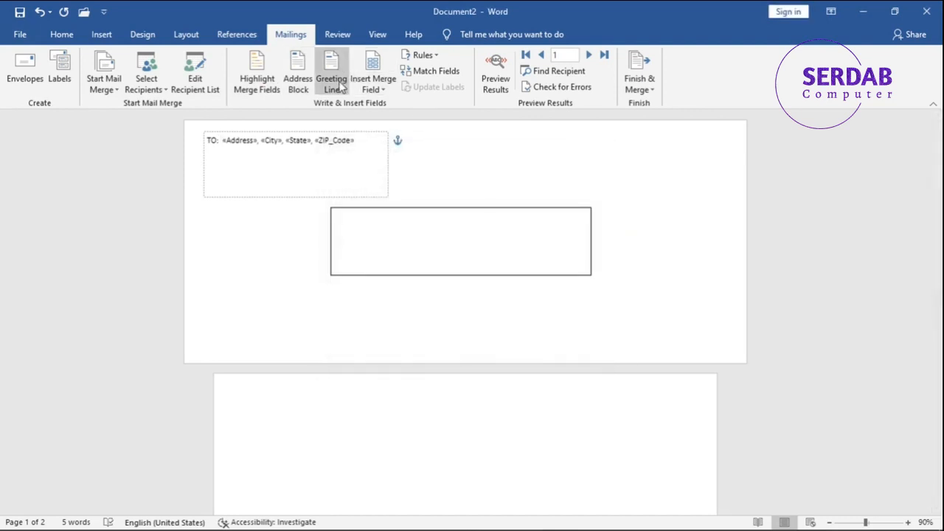
{"action": "left_click", "coordinate": [366, 89]}
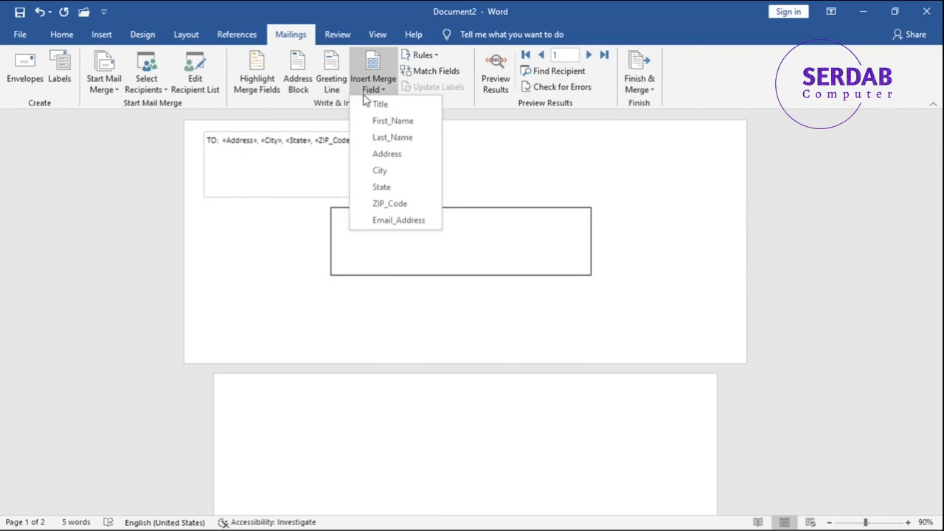
{"action": "left_click", "coordinate": [401, 122]}
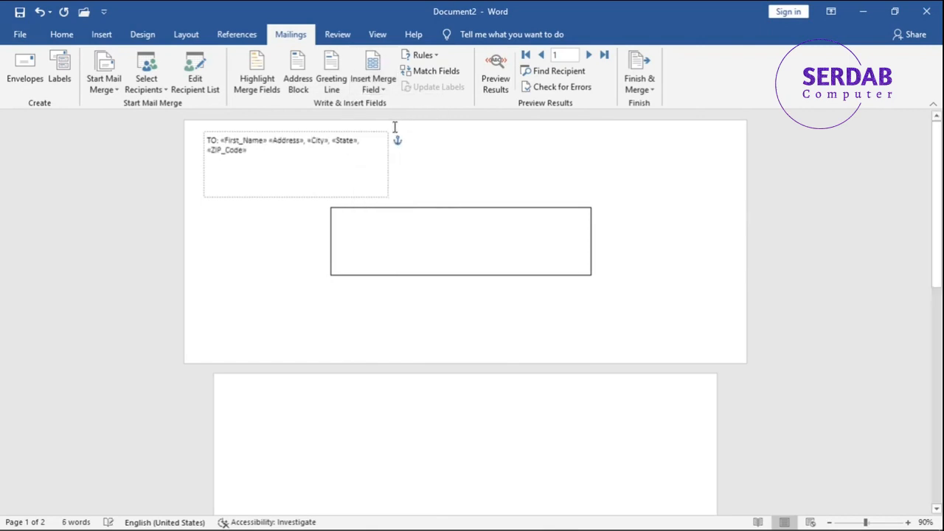
Add a comma after the First_Name field in the address line.
{"action": "left_click", "coordinate": [269, 141]}
{"action": "double_click", "coordinate": [268, 142]}
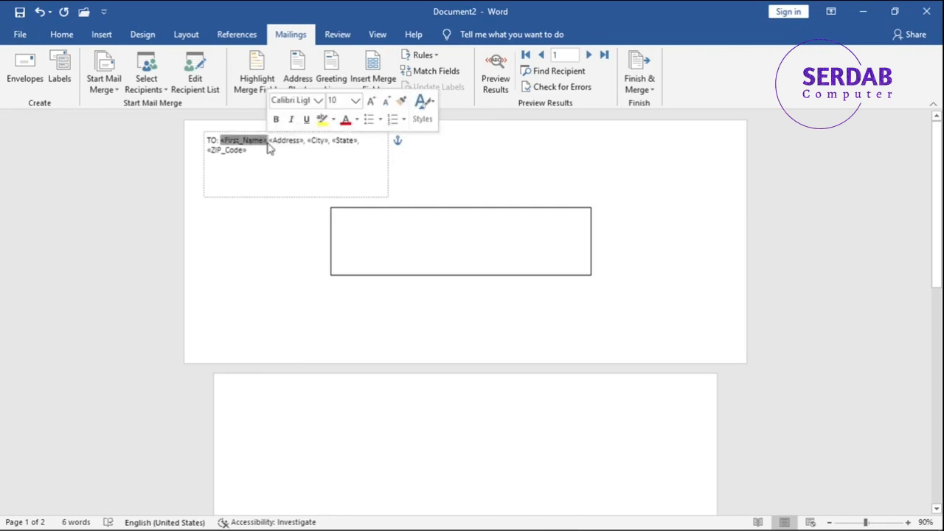
{"action": "type", "text": ","}
{"action": "key", "text": "ctrl+z"}
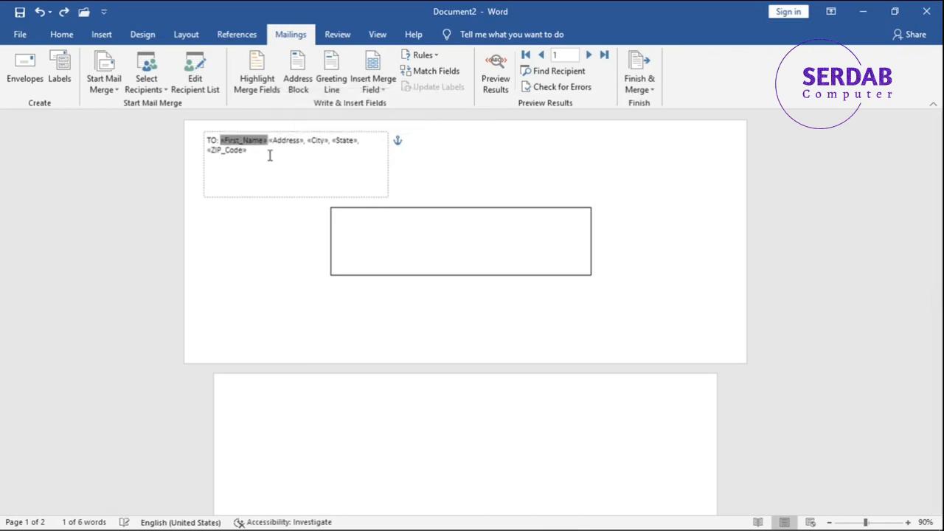
{"action": "key", "text": "Right"}
{"action": "key", "text": "Left"}
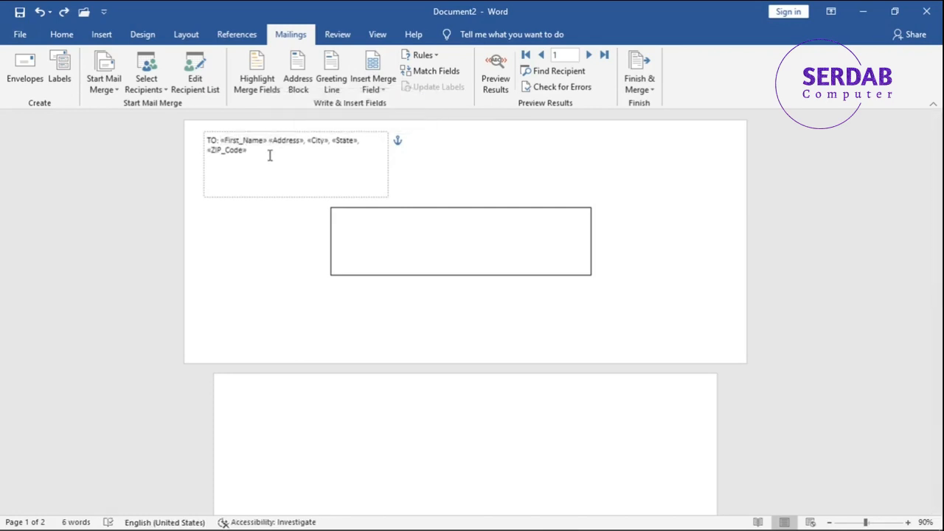
{"action": "type", "text": ","}
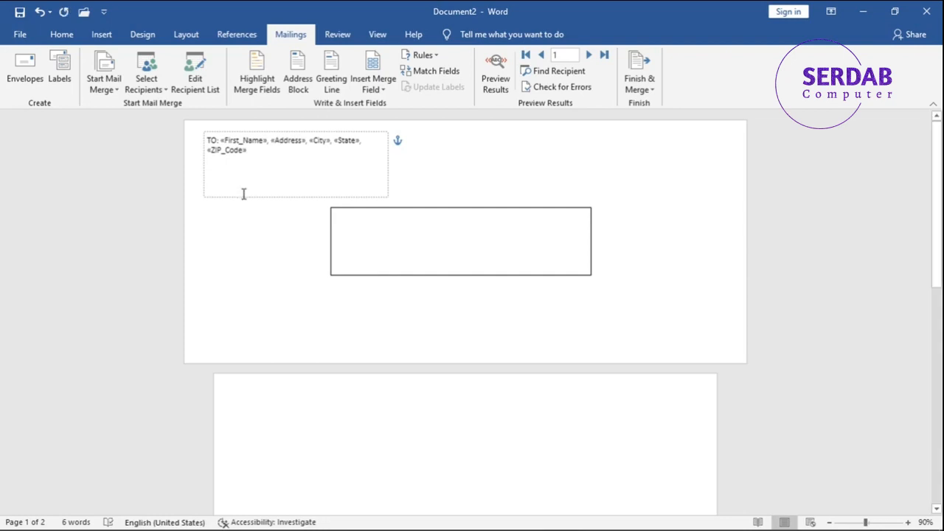
Format the whole "TO:" address text as 14 pt bold.
{"action": "key", "text": "ctrl+a"}
{"action": "left_click", "coordinate": [240, 160]}
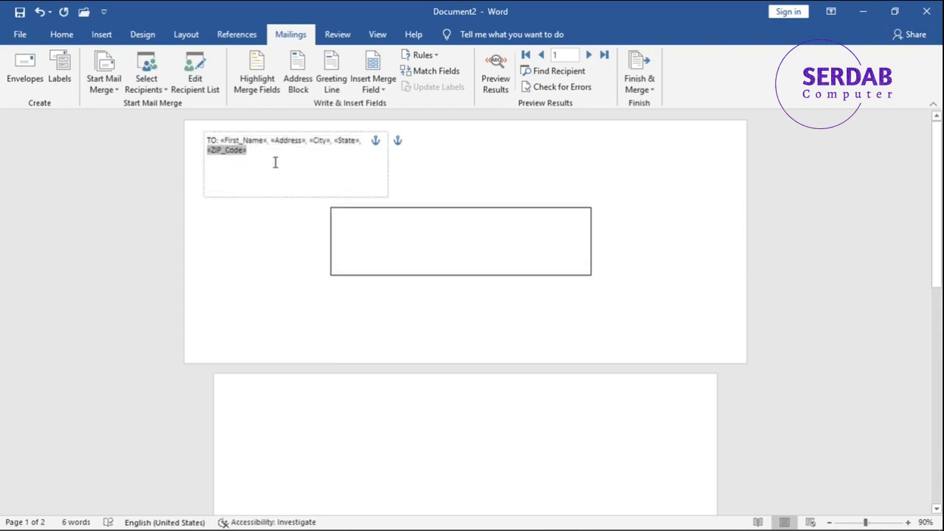
{"action": "left_click_drag", "start_coordinate": [283, 162], "coordinate": [197, 143]}
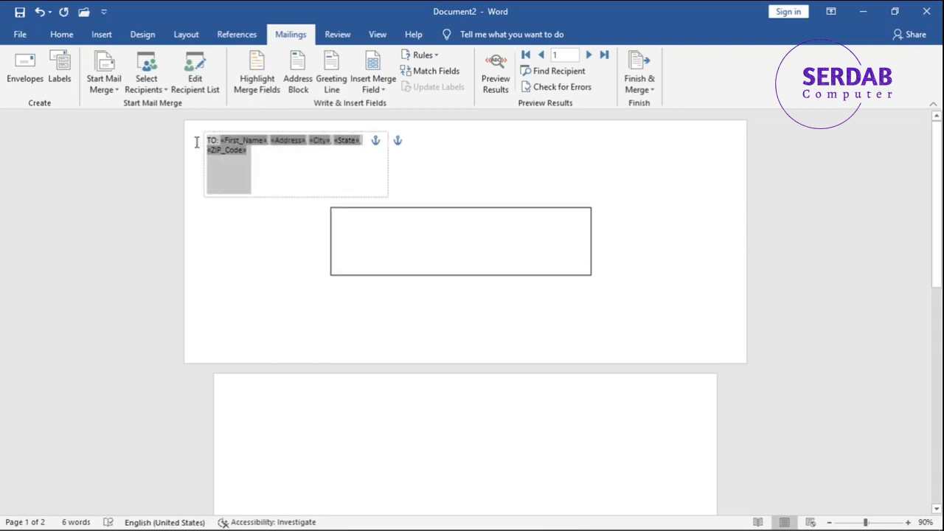
{"action": "left_click", "coordinate": [62, 34]}
{"action": "left_click", "coordinate": [226, 61]}
{"action": "left_click", "coordinate": [226, 60]}
{"action": "left_click", "coordinate": [227, 60]}
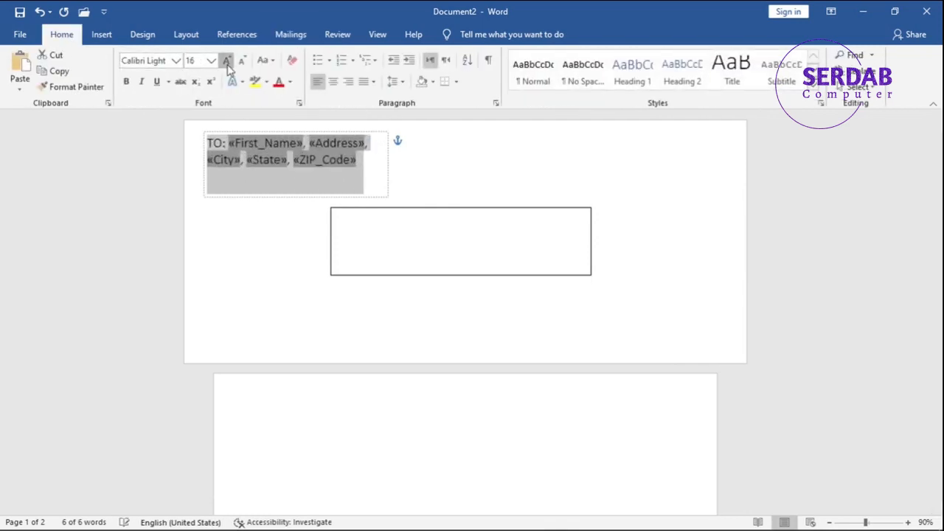
{"action": "left_click", "coordinate": [226, 61]}
{"action": "left_click", "coordinate": [242, 62]}
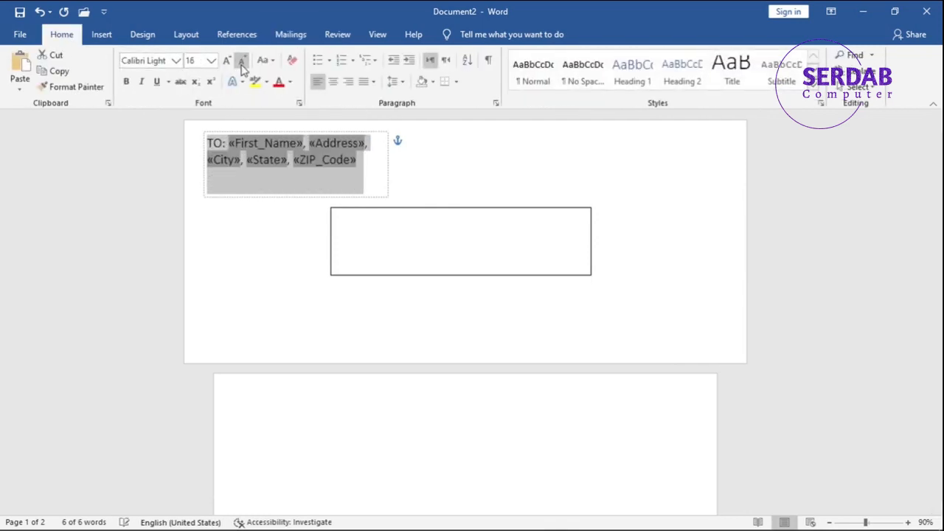
{"action": "left_click", "coordinate": [242, 61]}
{"action": "key", "text": "ctrl+b"}
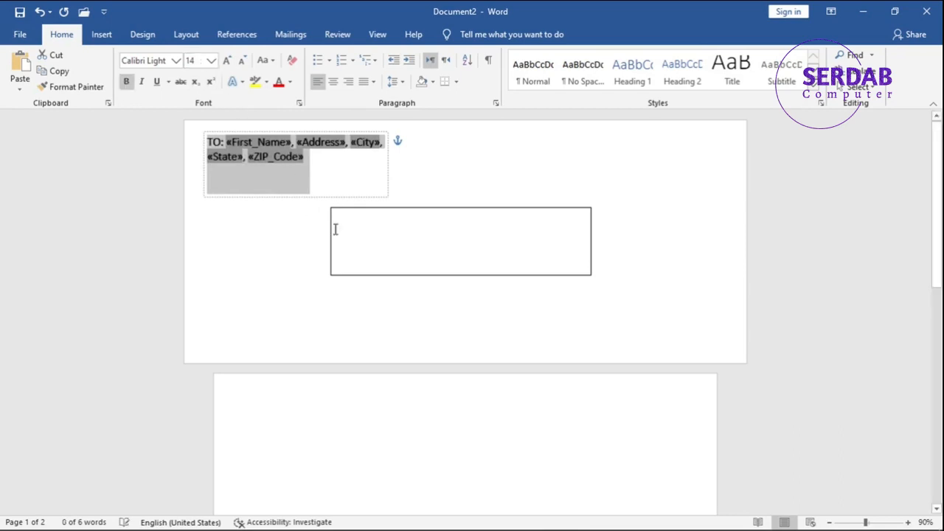
Open the greeting line settings for the text box and preview the greeting for each record up to recipient 3.
{"action": "left_click", "coordinate": [375, 233]}
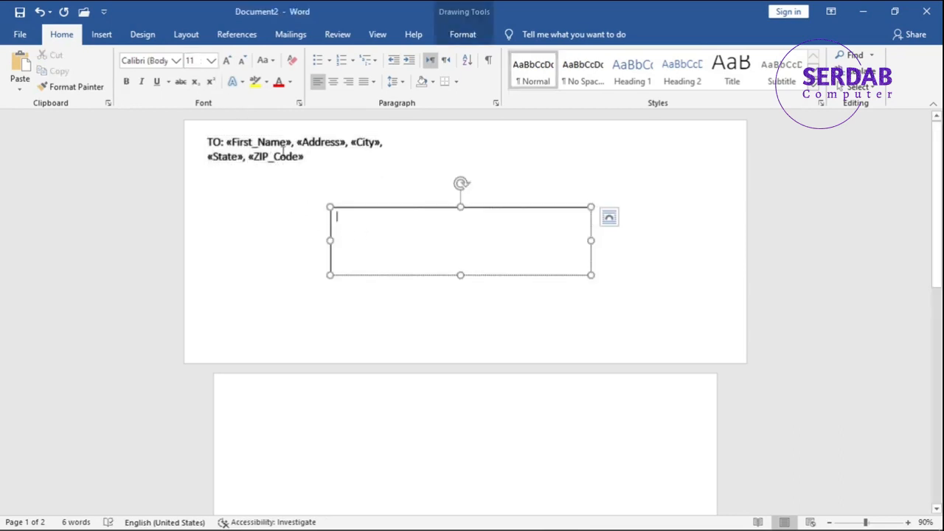
{"action": "left_click", "coordinate": [290, 35]}
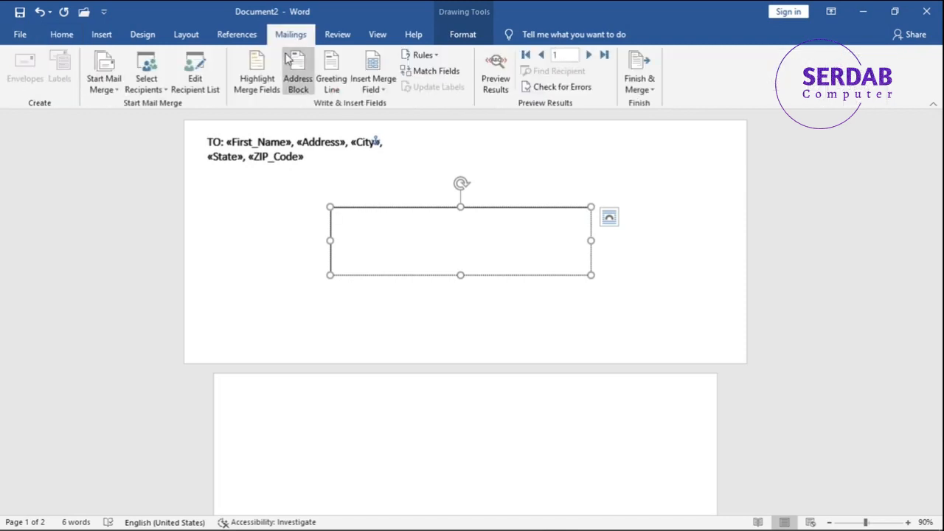
{"action": "left_click", "coordinate": [331, 83]}
{"action": "left_click", "coordinate": [507, 185]}
{"action": "left_click", "coordinate": [509, 199]}
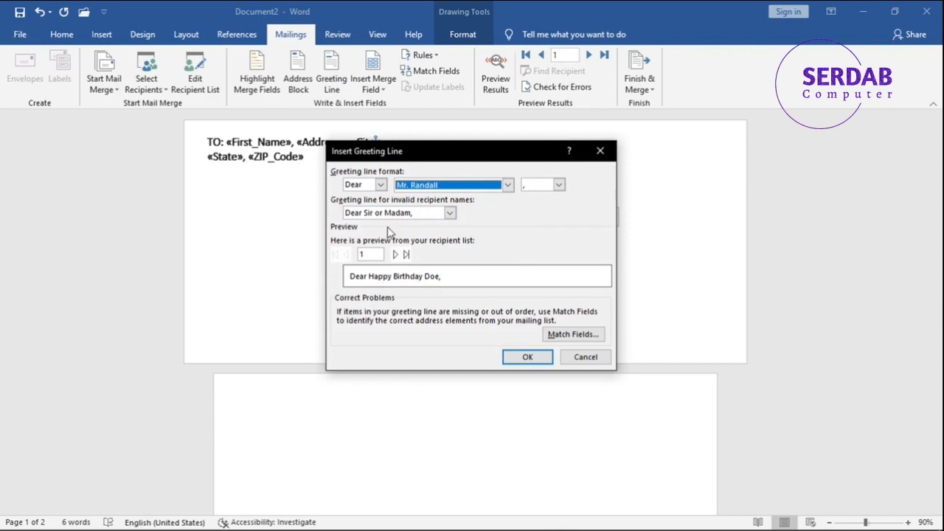
{"action": "left_click", "coordinate": [410, 213]}
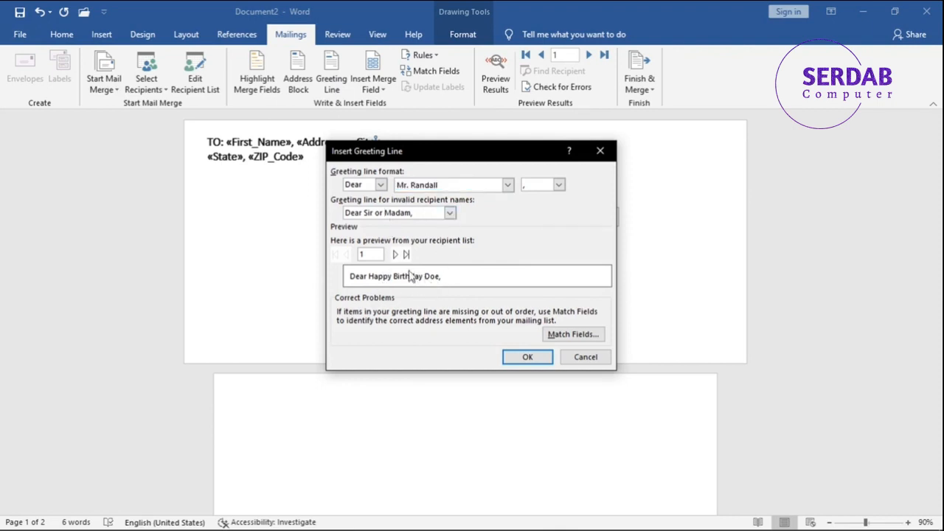
{"action": "left_click", "coordinate": [395, 255]}
{"action": "left_click", "coordinate": [396, 255]}
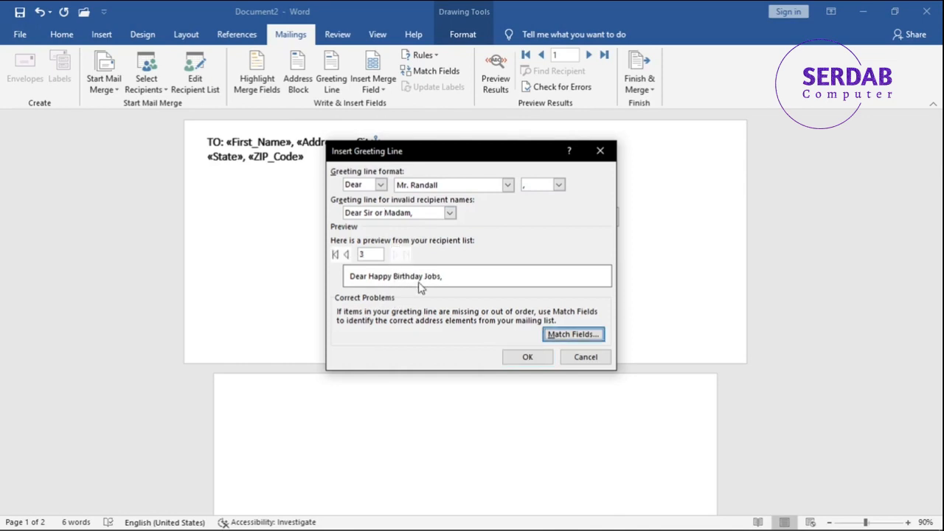
Try "To Whom It May Concern:" as the greeting line for invalid recipient names and cancel the greeting line settings.
{"action": "left_click", "coordinate": [507, 185]}
{"action": "left_click", "coordinate": [472, 193]}
{"action": "left_click", "coordinate": [380, 185]}
{"action": "left_click", "coordinate": [381, 185]}
{"action": "left_click", "coordinate": [381, 185]}
{"action": "left_click", "coordinate": [381, 185]}
{"action": "left_click", "coordinate": [449, 213]}
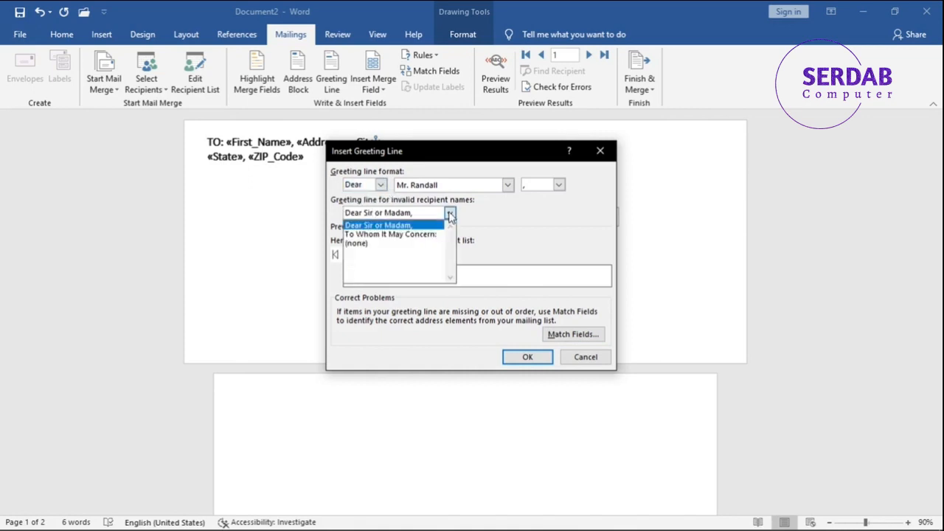
{"action": "left_click", "coordinate": [428, 235]}
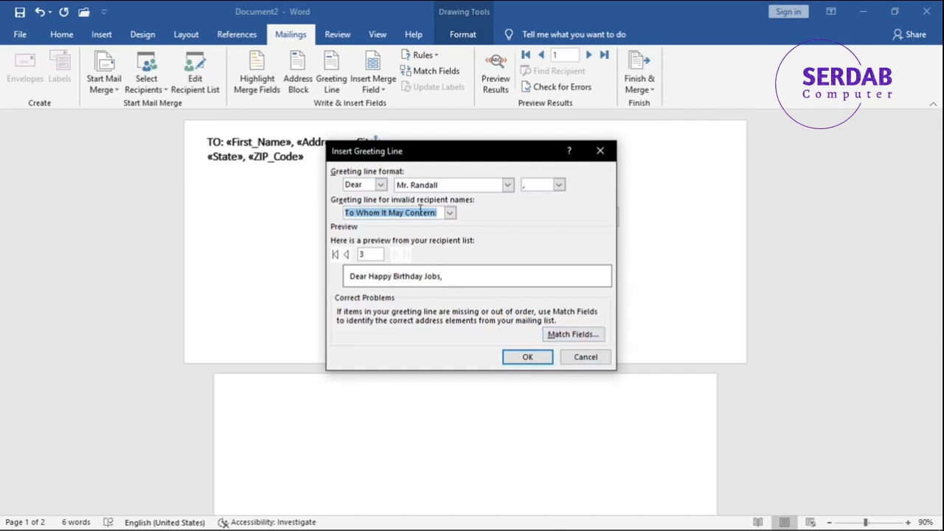
{"action": "left_click", "coordinate": [573, 358]}
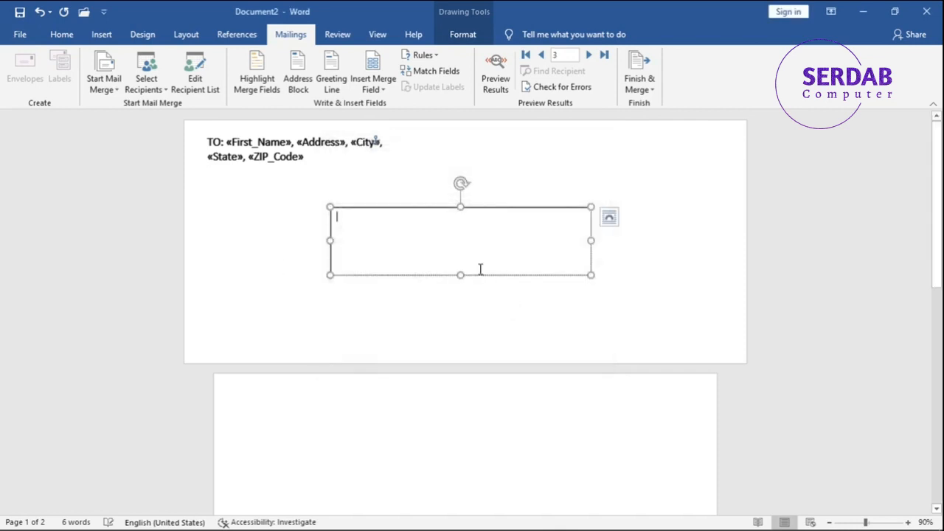
Enter "Dear," in the text box, followed by the First_Name and Title merge fields.
{"action": "type", "text": "Dear,"}
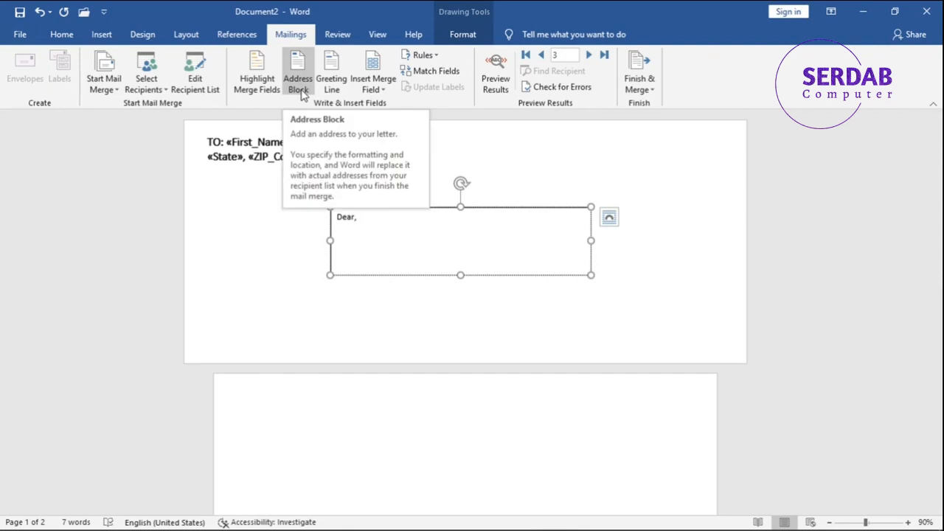
{"action": "left_click", "coordinate": [300, 87]}
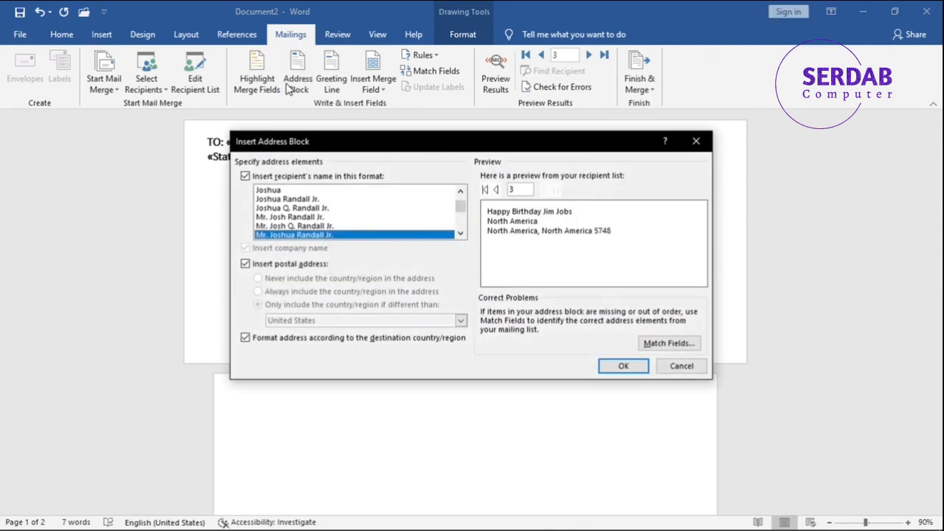
{"action": "left_click", "coordinate": [696, 140]}
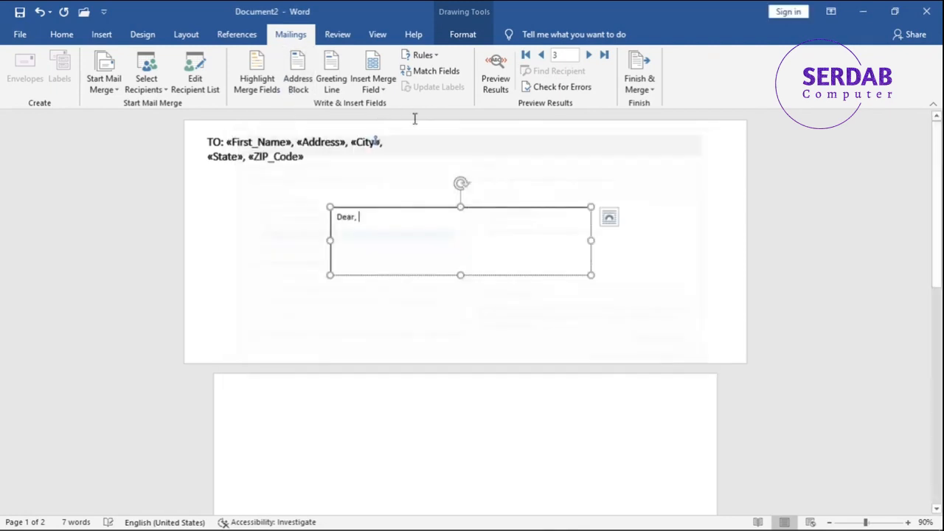
{"action": "left_click", "coordinate": [371, 90]}
{"action": "left_click", "coordinate": [391, 121]}
{"action": "type", "text": ","}
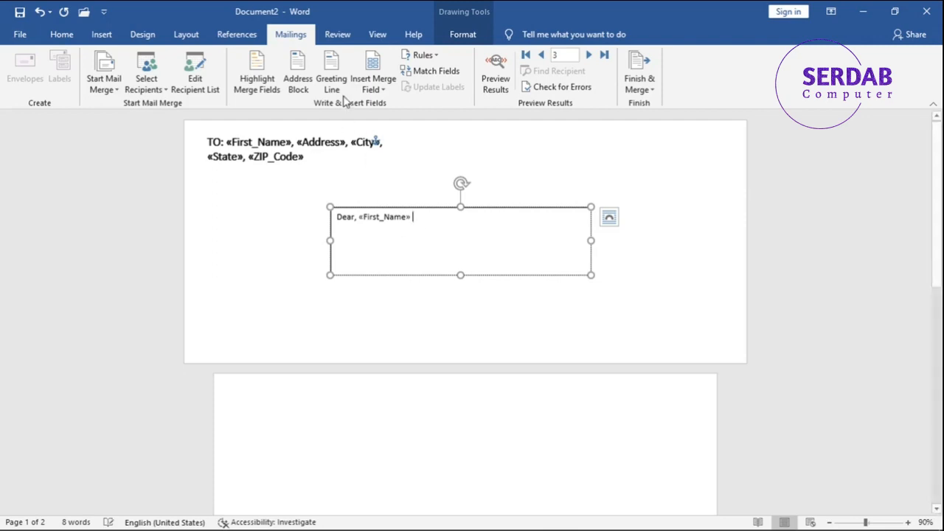
{"action": "left_click", "coordinate": [370, 87]}
{"action": "left_click", "coordinate": [376, 104]}
Centre the greeting text horizontally in the text box.
{"action": "key", "text": "ctrl+a"}
{"action": "left_click", "coordinate": [62, 35]}
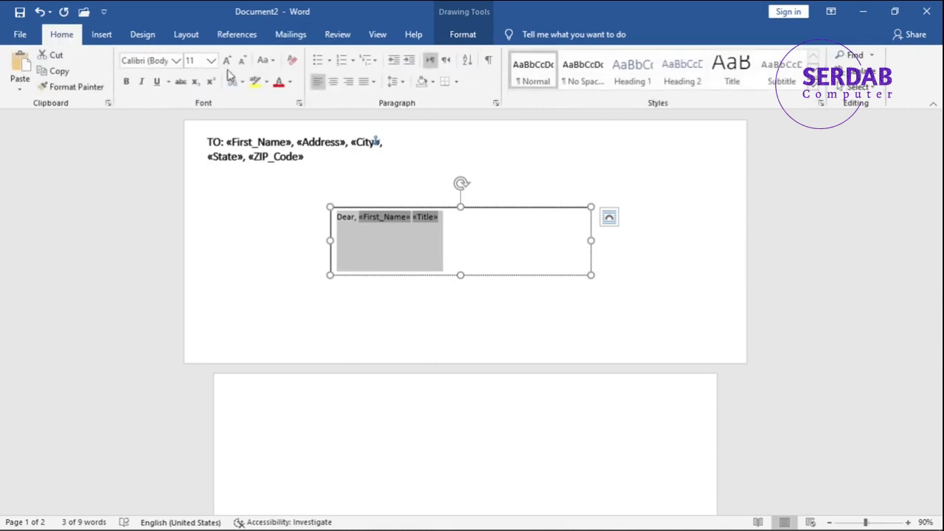
{"action": "left_click", "coordinate": [333, 82]}
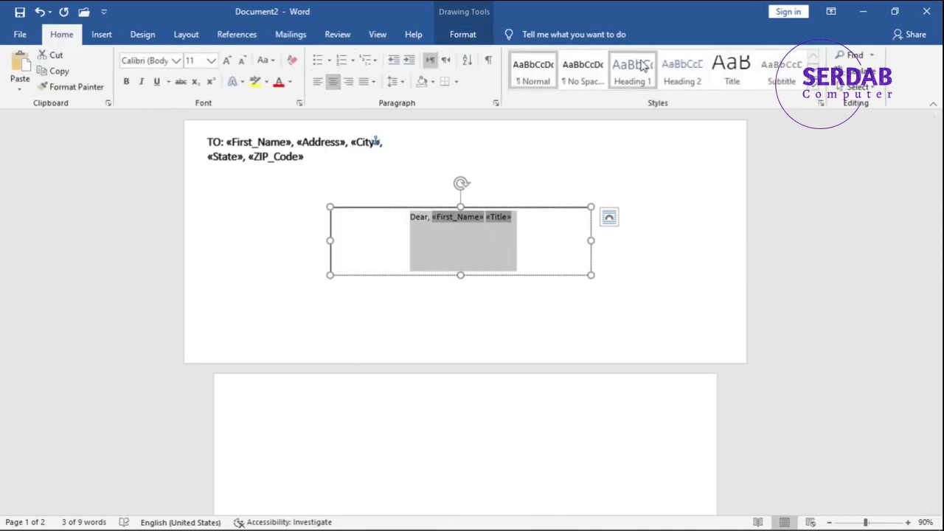
Remove the text box's outline and reduce its height to about 1.2 cm from the upper edge.
{"action": "left_click", "coordinate": [463, 34]}
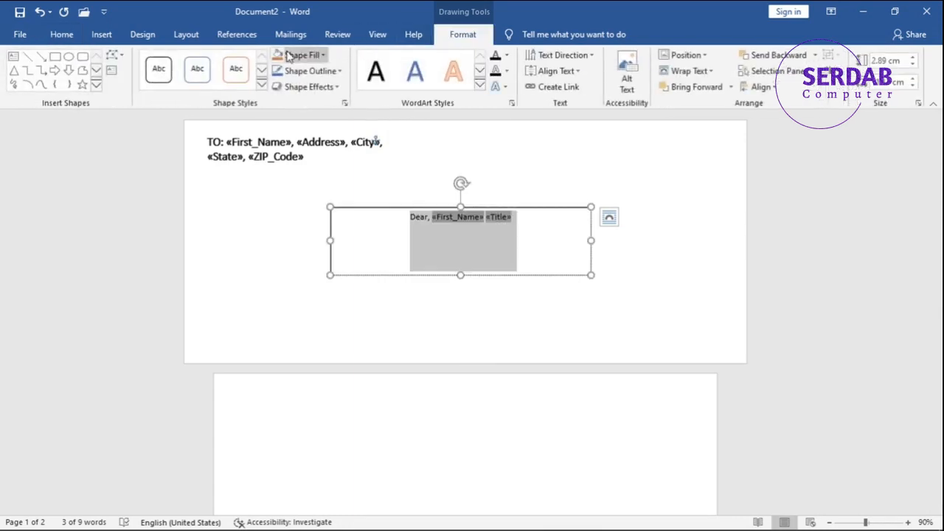
{"action": "left_click", "coordinate": [298, 56]}
{"action": "left_click", "coordinate": [329, 155]}
{"action": "left_click", "coordinate": [331, 210]}
{"action": "left_click", "coordinate": [310, 71]}
{"action": "left_click", "coordinate": [303, 191]}
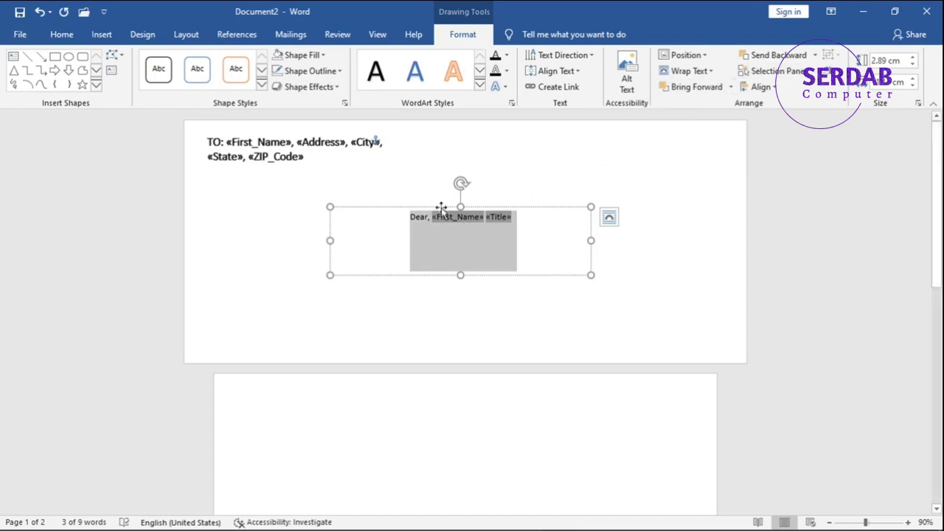
{"action": "left_click_drag", "start_coordinate": [458, 208], "coordinate": [450, 246]}
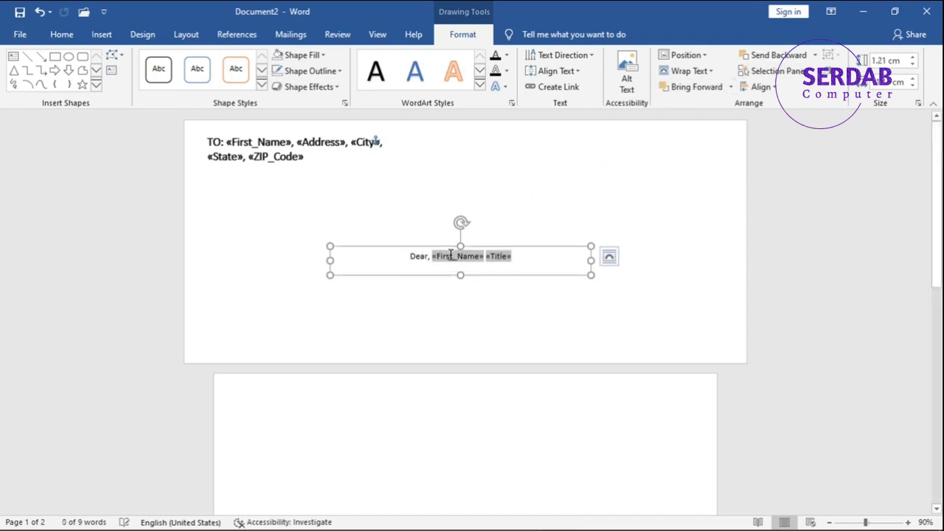
Enlarge the greeting text to 18 pt and move the text box up slightly.
{"action": "triple_click", "coordinate": [450, 255]}
{"action": "left_click", "coordinate": [62, 35]}
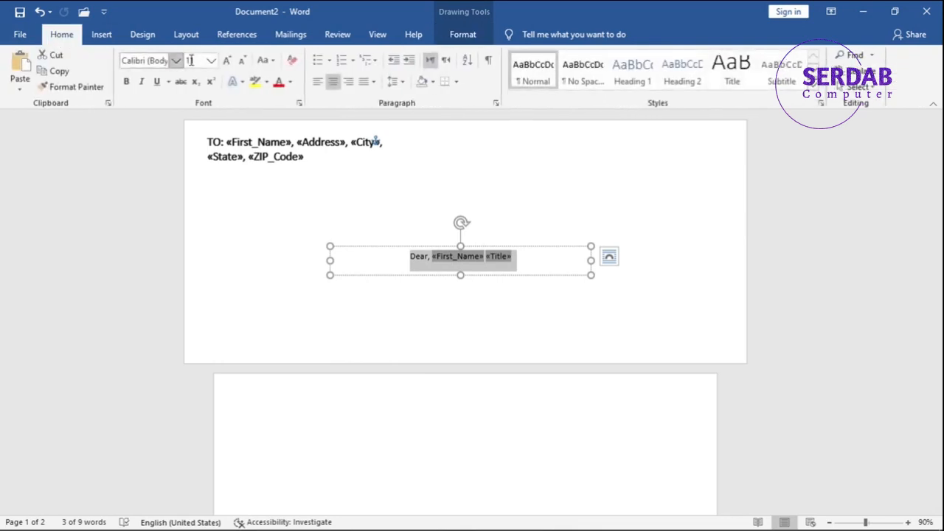
{"action": "left_click", "coordinate": [227, 62]}
{"action": "left_click", "coordinate": [226, 62]}
{"action": "left_click", "coordinate": [227, 62]}
{"action": "left_click", "coordinate": [226, 62]}
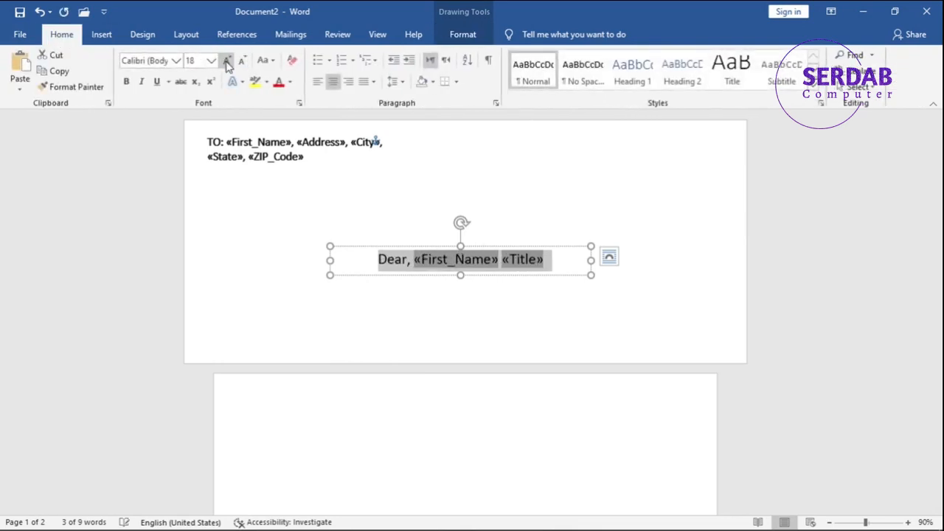
{"action": "left_click_drag", "start_coordinate": [421, 245], "coordinate": [421, 225]}
Set the greeting text's font to Assistant Medium.
{"action": "left_click", "coordinate": [425, 233]}
{"action": "triple_click", "coordinate": [424, 232]}
{"action": "left_click", "coordinate": [178, 61]}
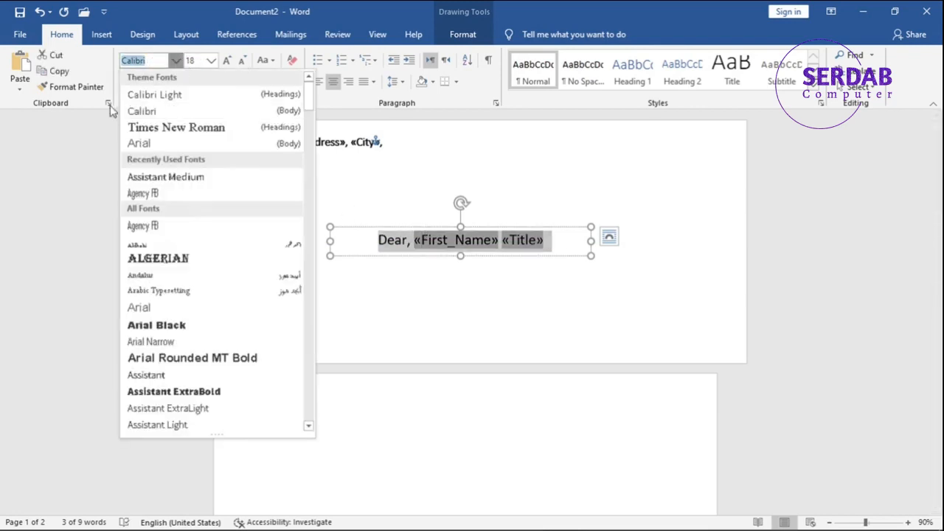
{"action": "left_click", "coordinate": [178, 177]}
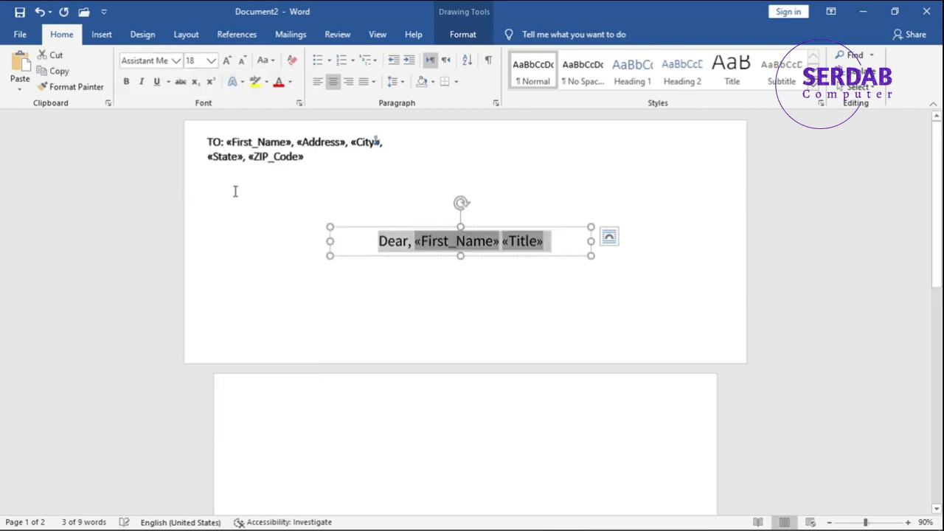
{"action": "left_click", "coordinate": [400, 384]}
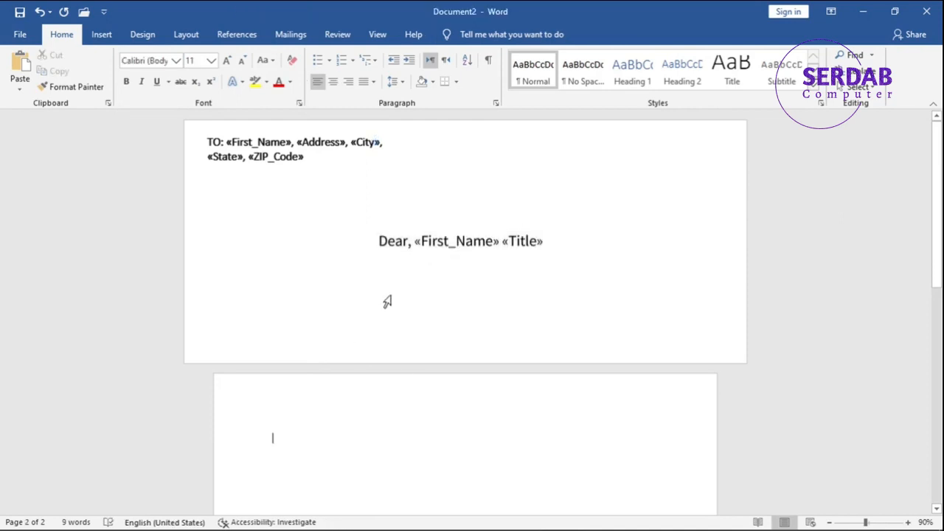
Set the "TO:" address line's font to Assistant Medium and remove its bold formatting.
{"action": "left_click", "coordinate": [315, 148]}
{"action": "key", "text": "ctrl+a"}
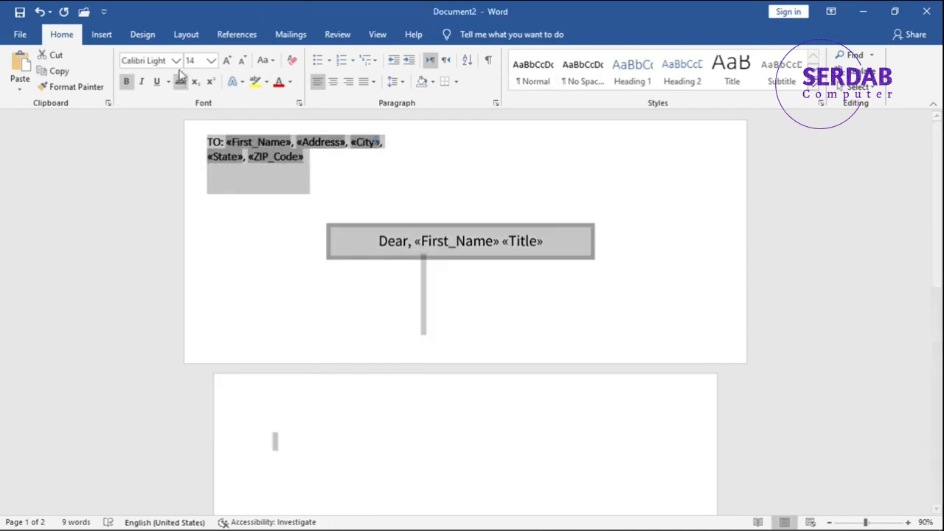
{"action": "left_click", "coordinate": [176, 61]}
{"action": "left_click", "coordinate": [175, 179]}
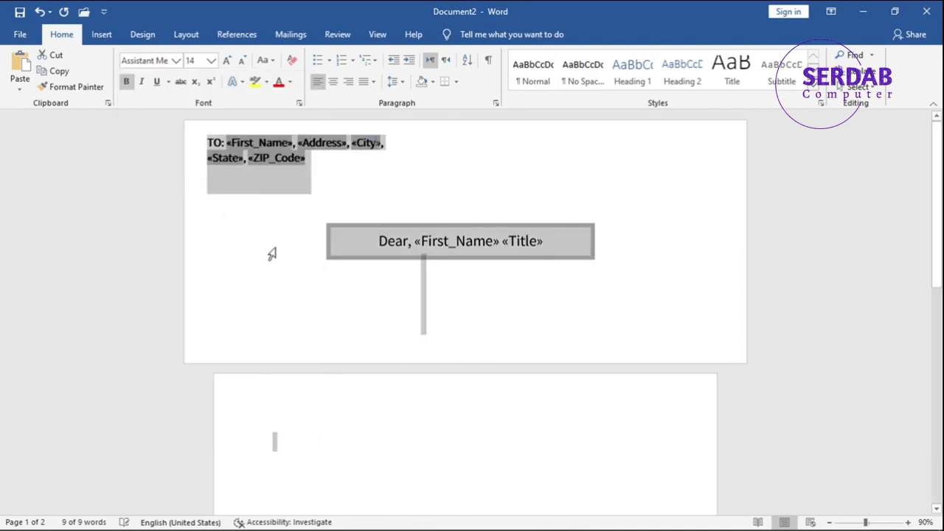
{"action": "left_click", "coordinate": [270, 253]}
{"action": "left_click", "coordinate": [306, 152]}
{"action": "key", "text": "ctrl+a"}
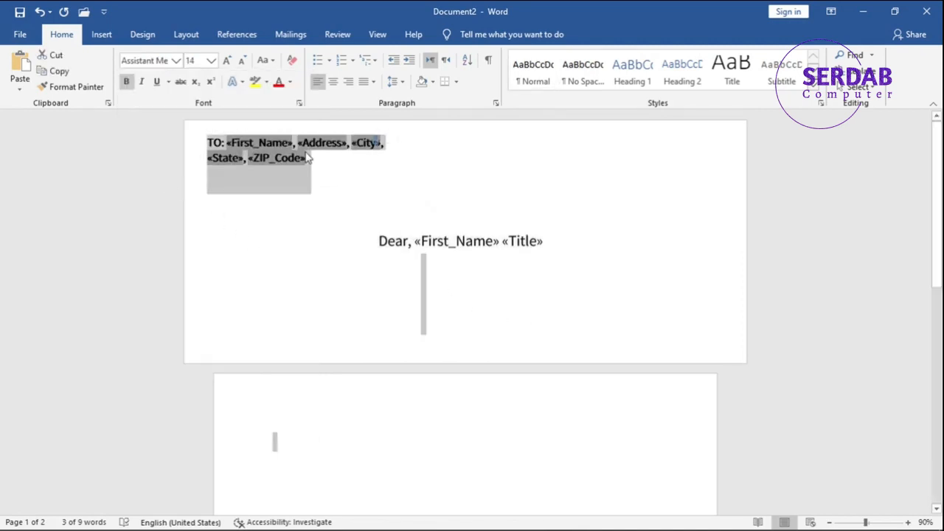
{"action": "left_click", "coordinate": [423, 314]}
{"action": "left_click", "coordinate": [481, 429]}
Cut the greeting with its merge fields from the text box and paste it into the envelope's delivery address frame.
{"action": "left_click", "coordinate": [451, 317]}
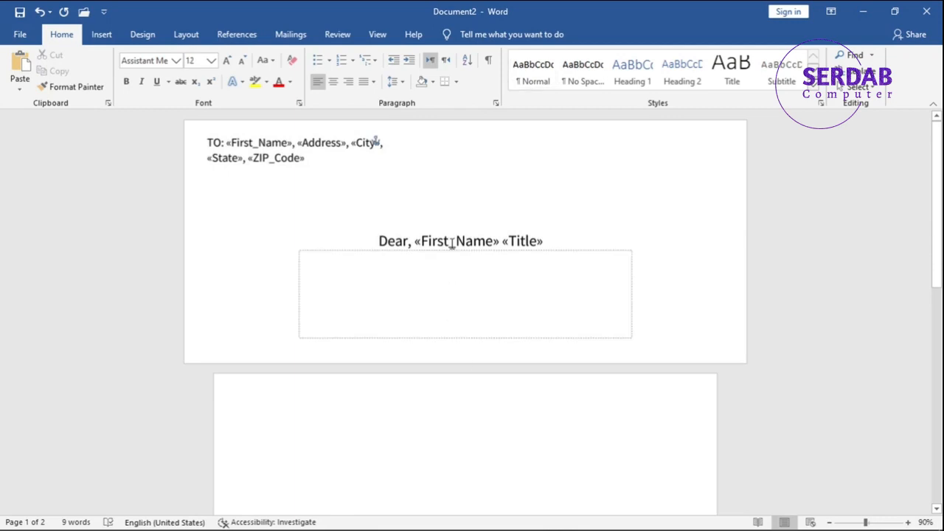
{"action": "left_click", "coordinate": [453, 244]}
{"action": "left_click", "coordinate": [443, 293]}
{"action": "left_click", "coordinate": [432, 235]}
{"action": "key", "text": "ctrl+a"}
{"action": "key", "text": "ctrl+x"}
{"action": "left_click", "coordinate": [447, 275]}
{"action": "scroll", "coordinate": [447, 276], "scroll_direction": "up", "scroll_amount": 1}
{"action": "key", "text": "ctrl+v"}
{"action": "left_click", "coordinate": [442, 412]}
{"action": "scroll", "coordinate": [448, 402], "scroll_direction": "up", "scroll_amount": 1}
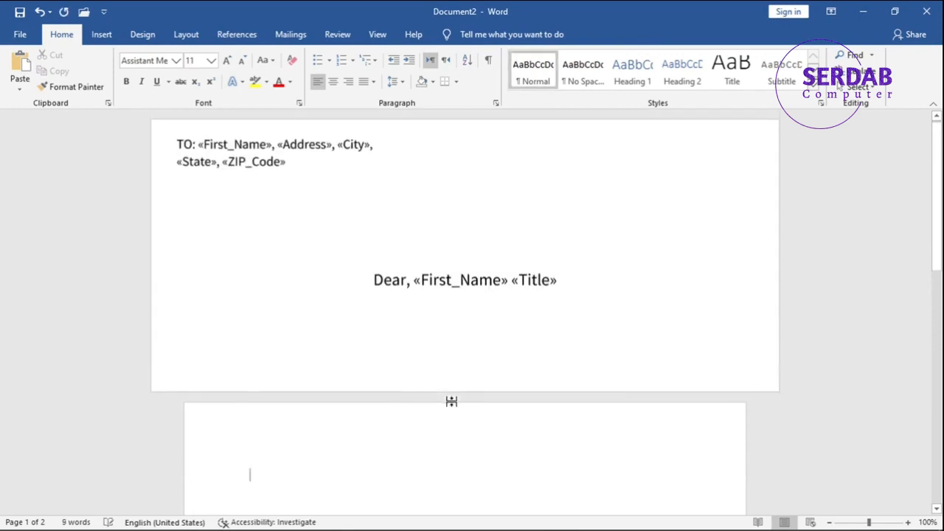
Delete the empty text box above the greeting.
{"action": "left_click", "coordinate": [464, 256]}
{"action": "key", "text": "ctrl"}
{"action": "left_click", "coordinate": [473, 238]}
{"action": "left_click", "coordinate": [464, 240]}
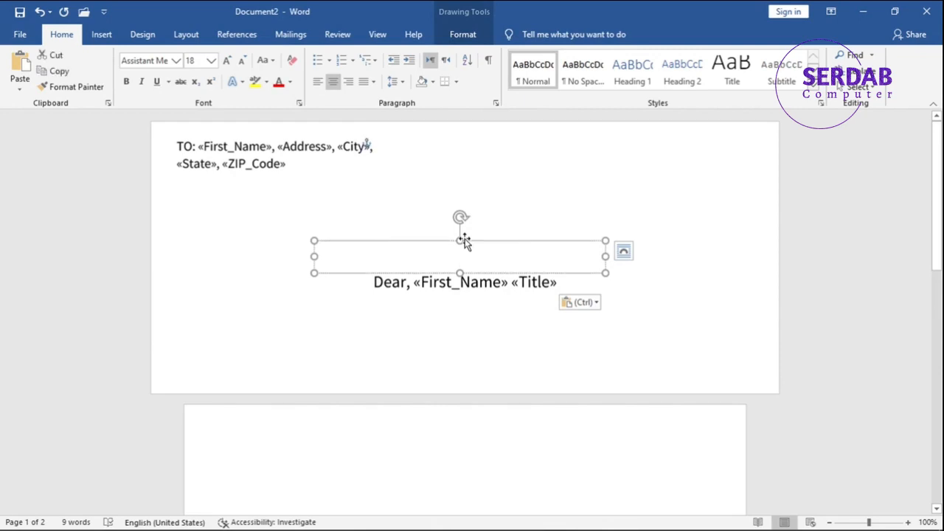
{"action": "key", "text": "Delete"}
{"action": "scroll", "coordinate": [474, 376], "scroll_direction": "down", "scroll_amount": 4}
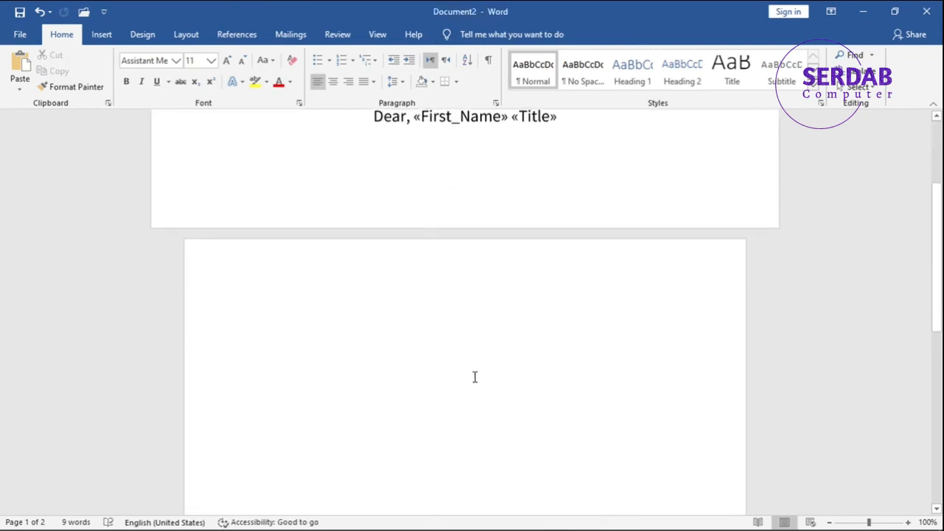
Move the frame containing the greeting slightly up on the envelope.
{"action": "scroll", "coordinate": [474, 375], "scroll_direction": "up", "scroll_amount": 3}
{"action": "left_click", "coordinate": [443, 263]}
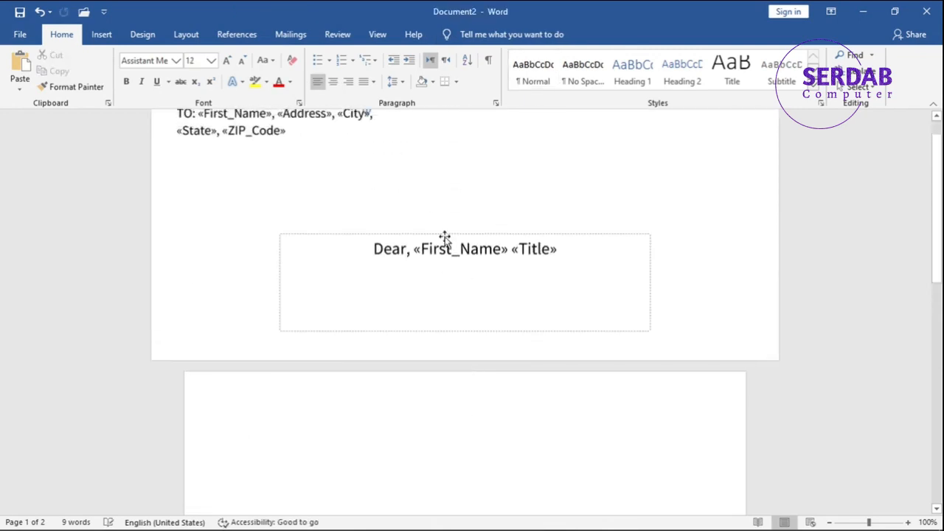
{"action": "triple_click", "coordinate": [445, 241]}
{"action": "left_click_drag", "start_coordinate": [444, 234], "coordinate": [441, 213]}
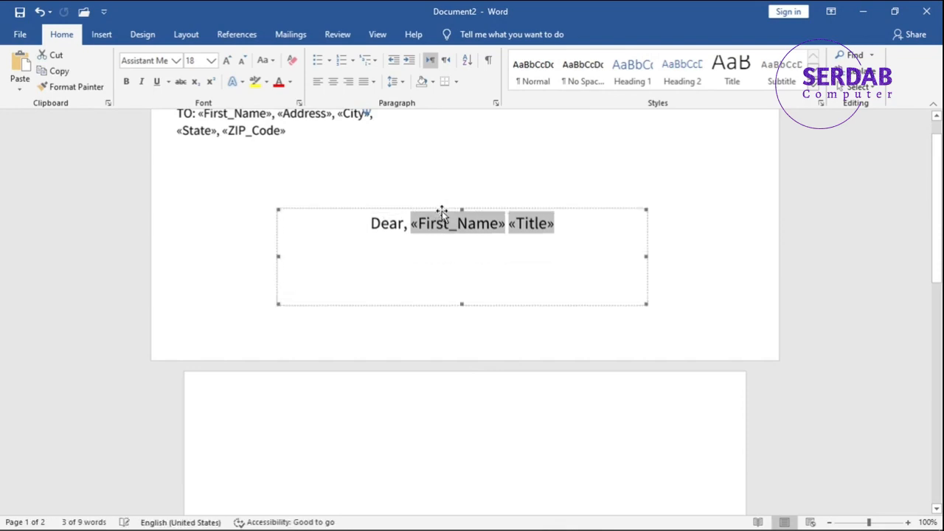
{"action": "left_click", "coordinate": [468, 417]}
{"action": "scroll", "coordinate": [468, 417], "scroll_direction": "up", "scroll_amount": 1}
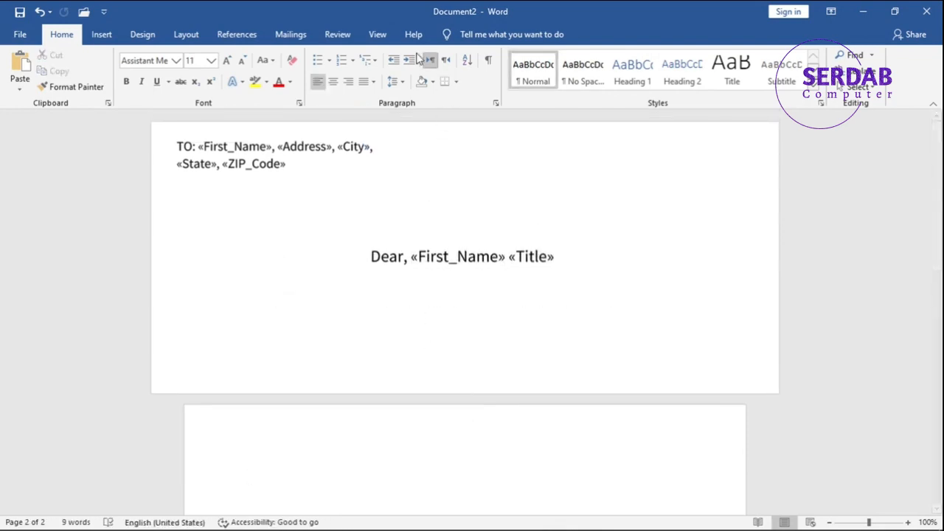
Preview the merge results on the envelope and go back through the recipients to record 1.
{"action": "left_click", "coordinate": [303, 34]}
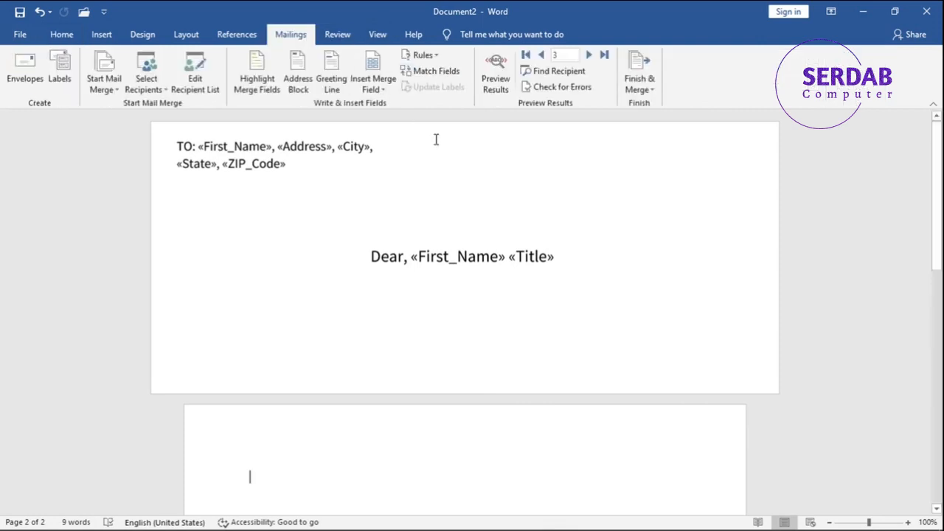
{"action": "left_click", "coordinate": [497, 90]}
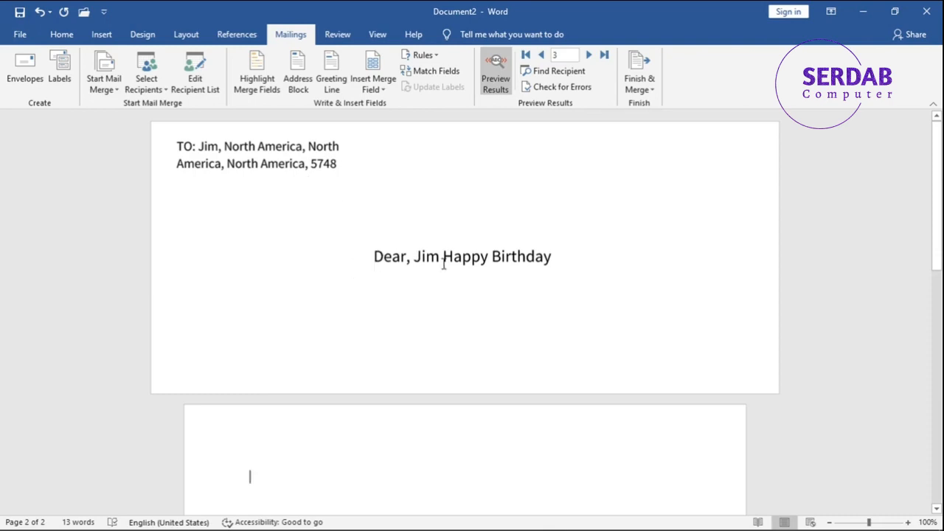
{"action": "left_click", "coordinate": [542, 56]}
{"action": "left_click", "coordinate": [541, 56]}
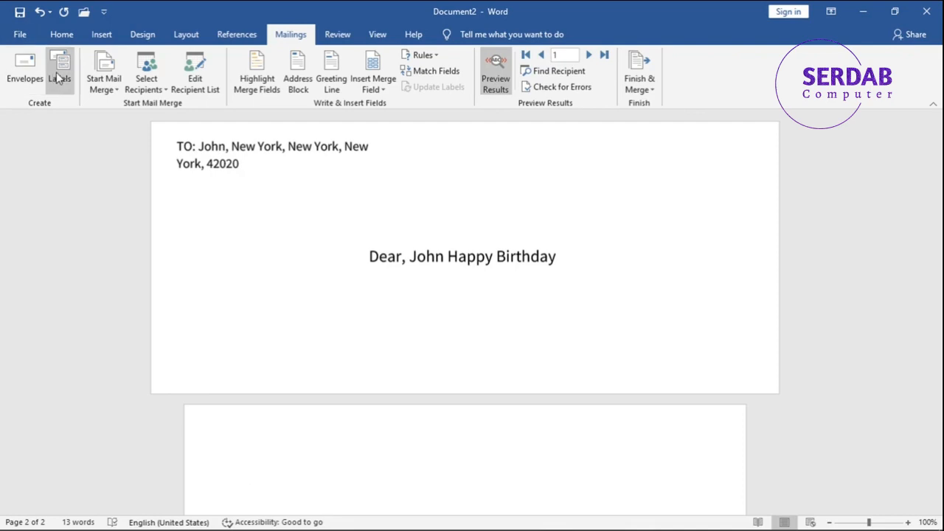
Examine the Merge to E-mail options, including the available recipient fields, and close them without sending.
{"action": "left_click", "coordinate": [642, 79]}
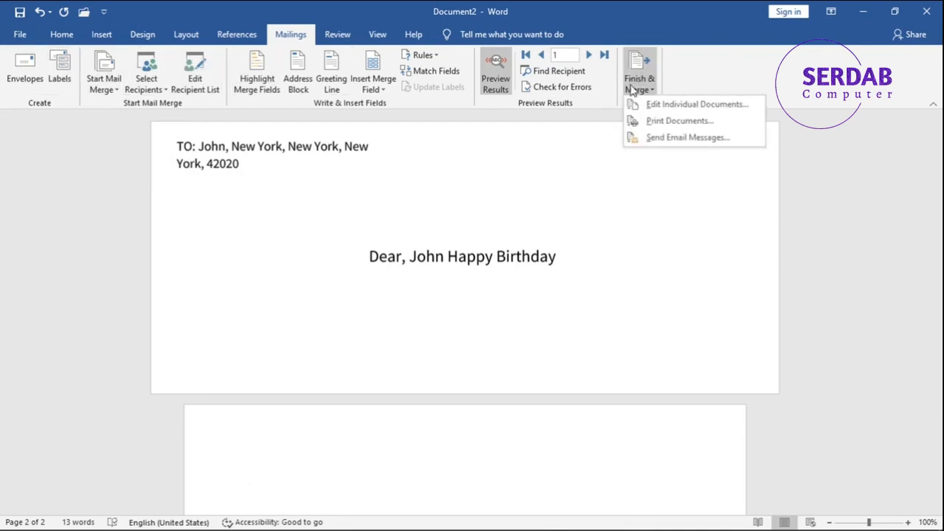
{"action": "left_click", "coordinate": [655, 141]}
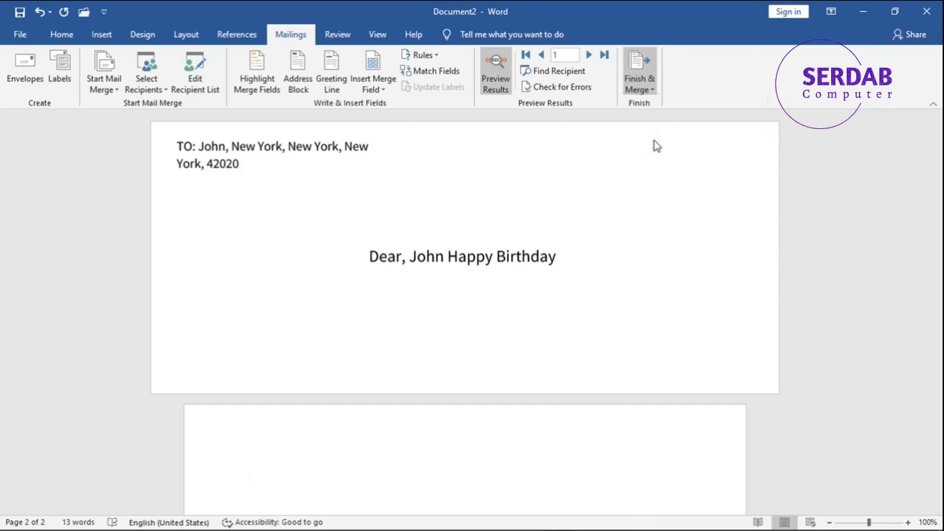
{"action": "left_click", "coordinate": [441, 216]}
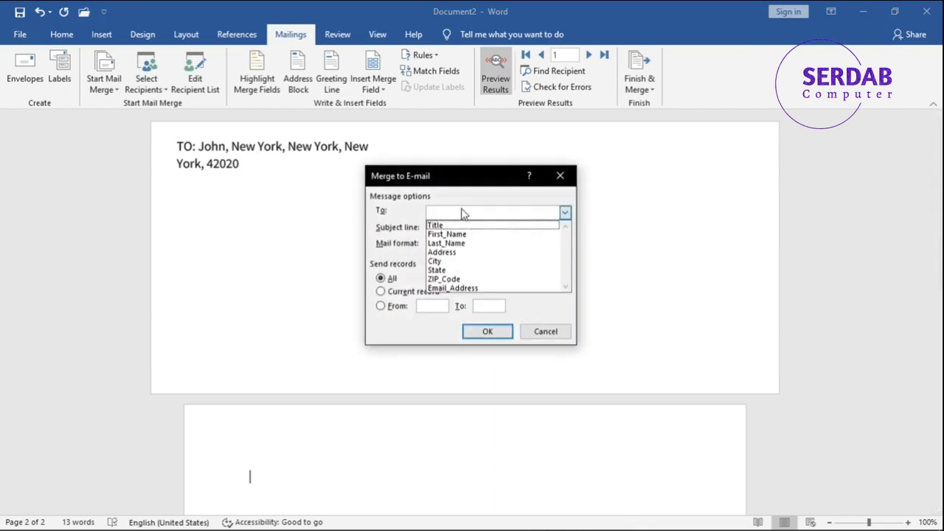
{"action": "left_click", "coordinate": [462, 213]}
{"action": "left_click", "coordinate": [463, 229]}
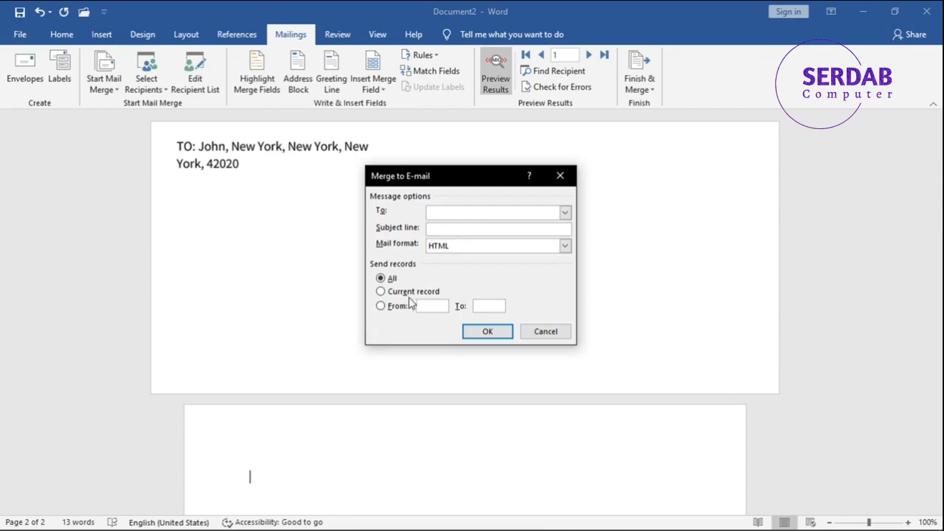
{"action": "left_click", "coordinate": [560, 332]}
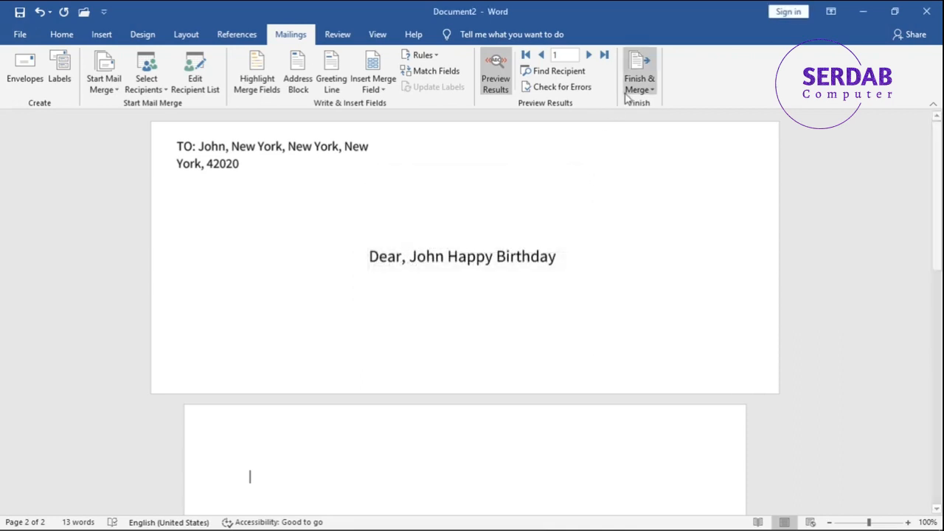